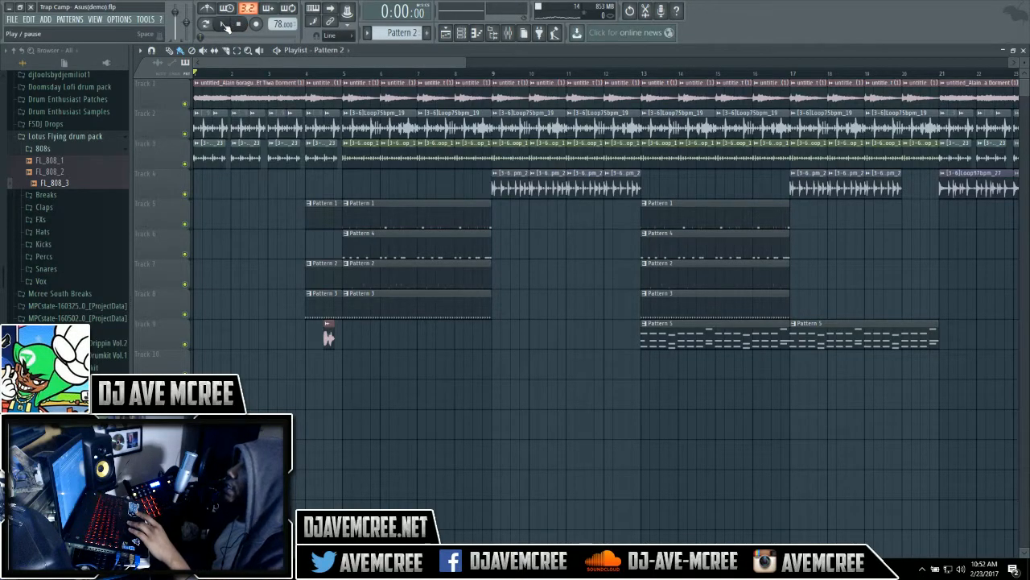
# - Listen to the arrangement, stop playback, and open the Vinyl Strip effect on the mixer's Master track
pyautogui.click(226, 26)
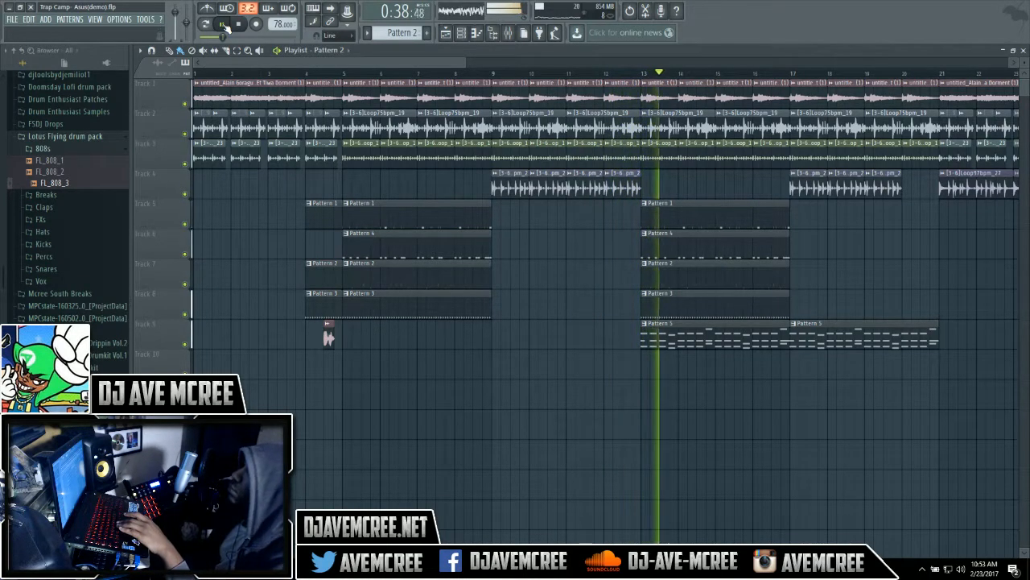
pyautogui.press('space')
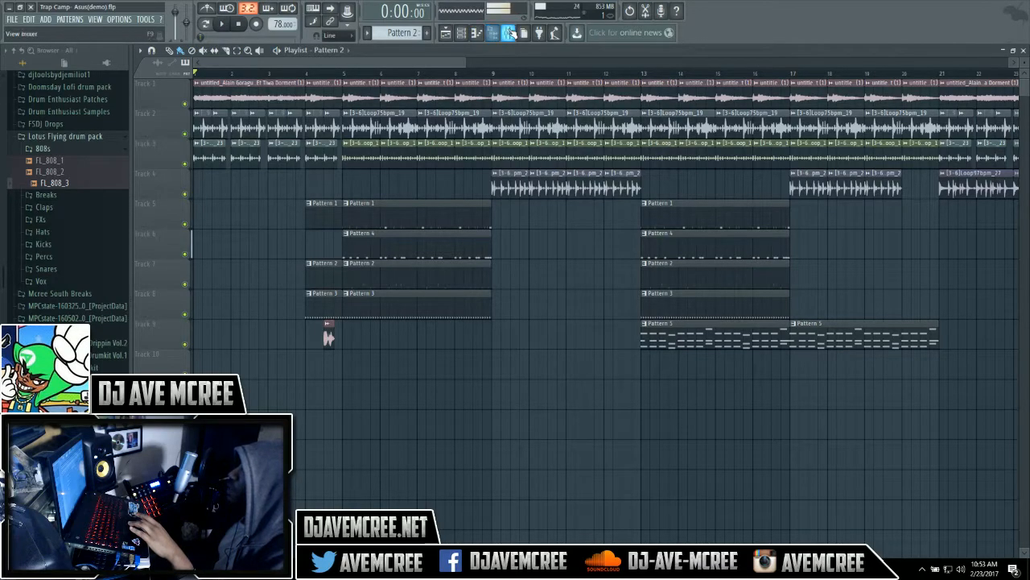
pyautogui.click(509, 32)
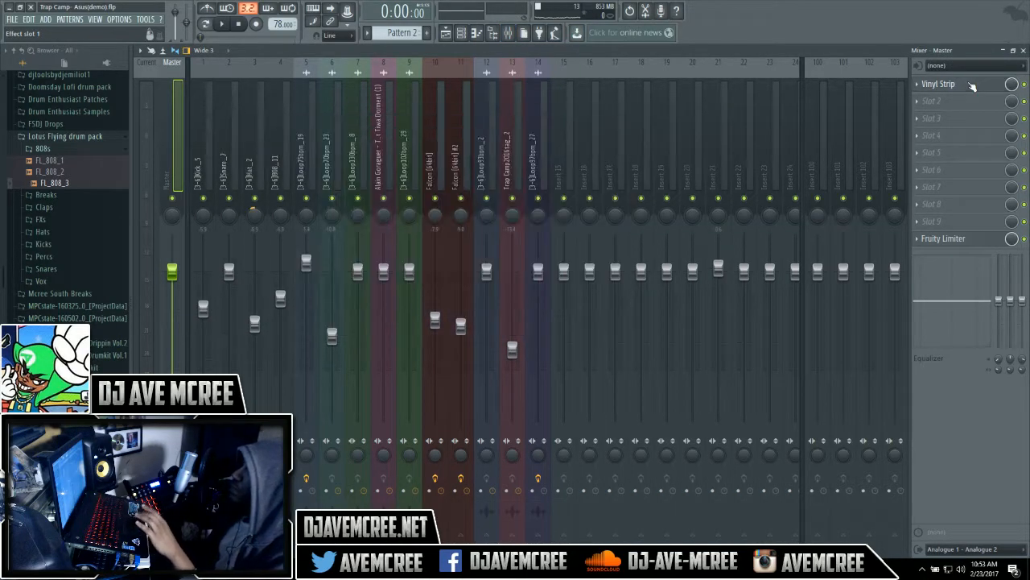
pyautogui.click(972, 85)
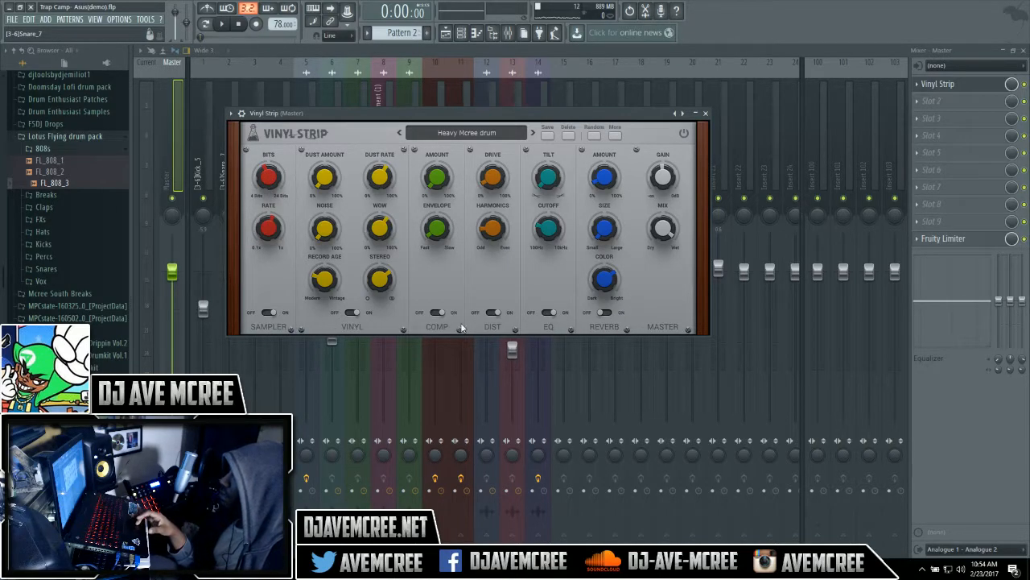
# - Play the song and toggle Vinyl Strip's Vinyl section to compare the sound with and without it
pyautogui.click(550, 313)
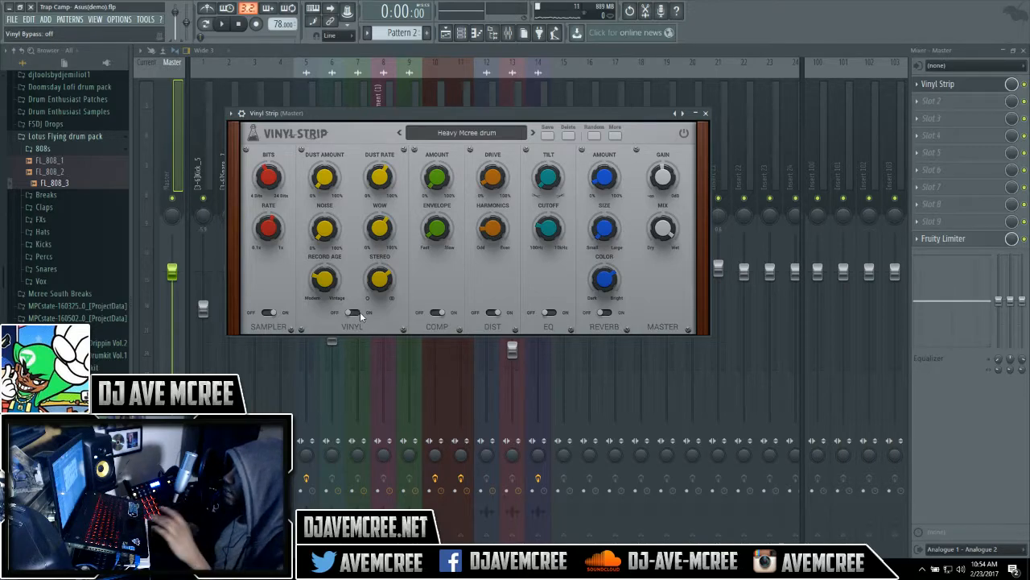
pyautogui.press('space')
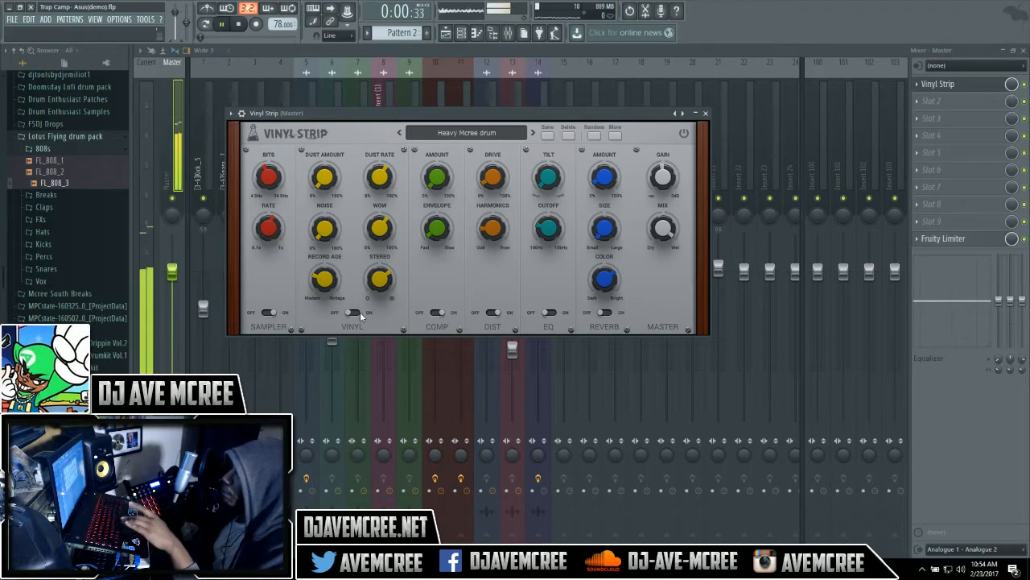
pyautogui.click(360, 312)
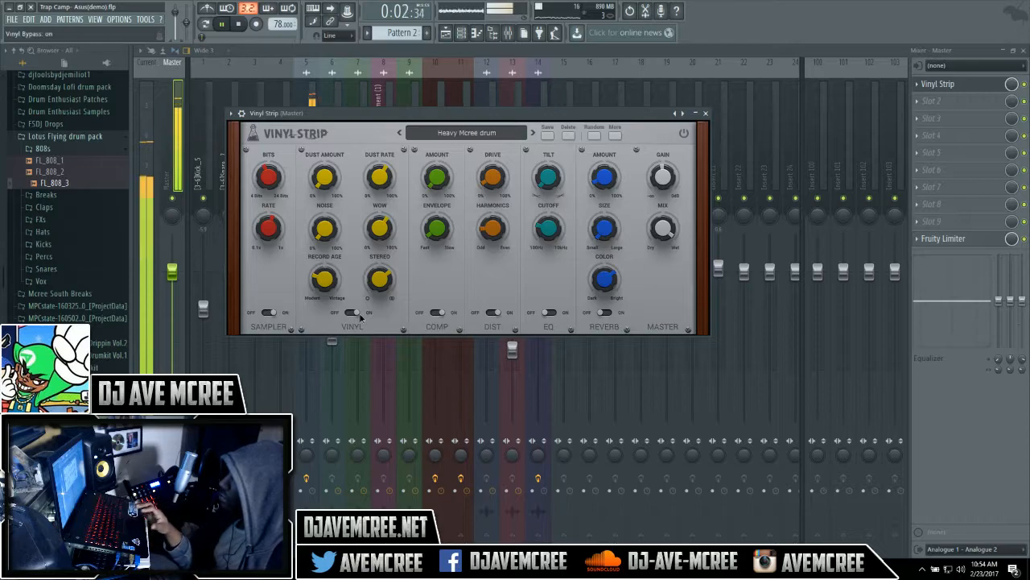
pyautogui.click(359, 313)
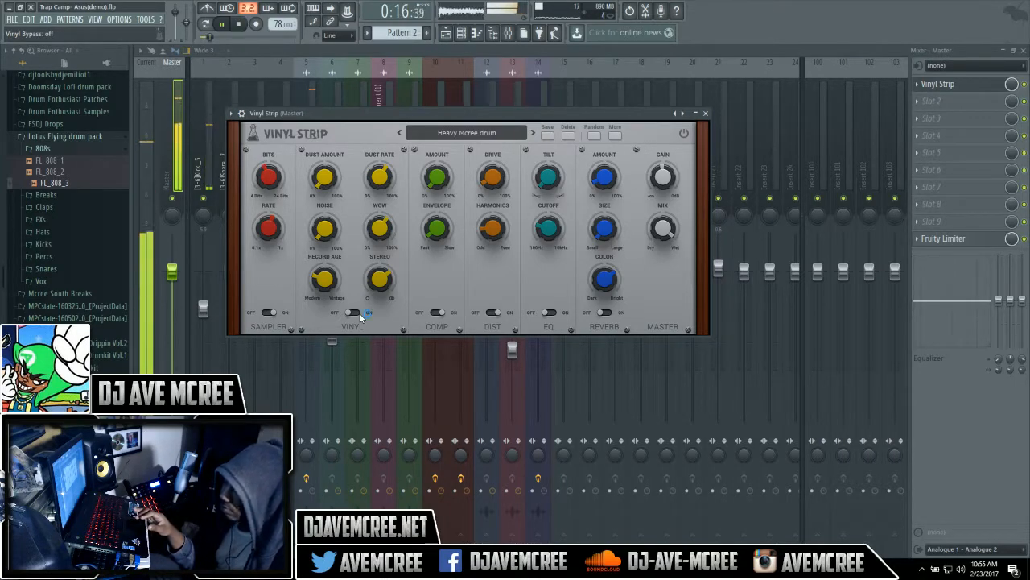
# - Set Vinyl Strip's sampler bits to 12 and adjust the sampler rate to about 0.53x
pyautogui.moveTo(273, 184)
pyautogui.mouseDown()
pyautogui.moveTo(275, 238)
pyautogui.moveTo(267, 179)
pyautogui.mouseUp()
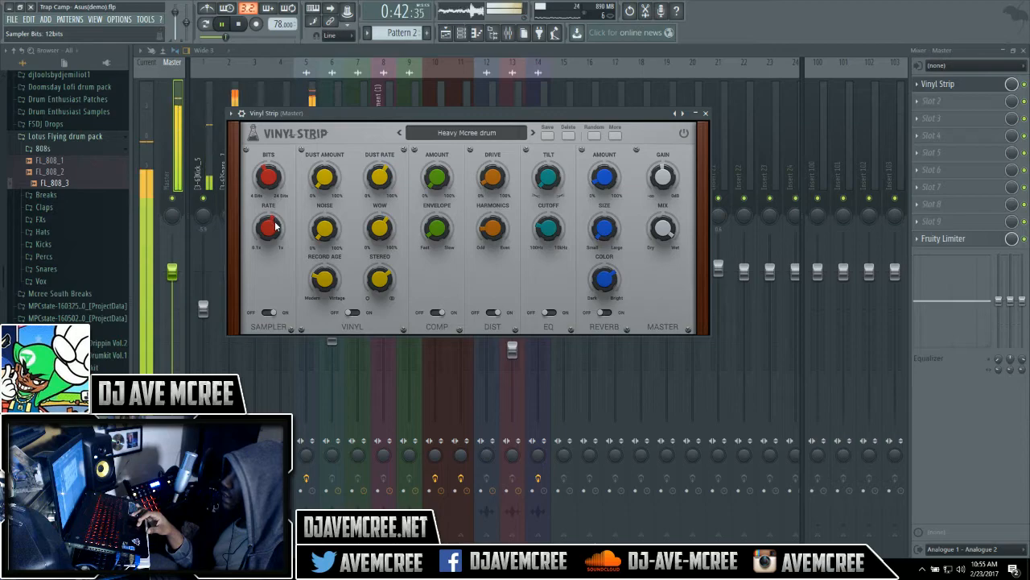
pyautogui.moveTo(270, 230)
pyautogui.mouseDown()
pyautogui.moveTo(268, 326)
pyautogui.moveTo(261, 226)
pyautogui.mouseUp()
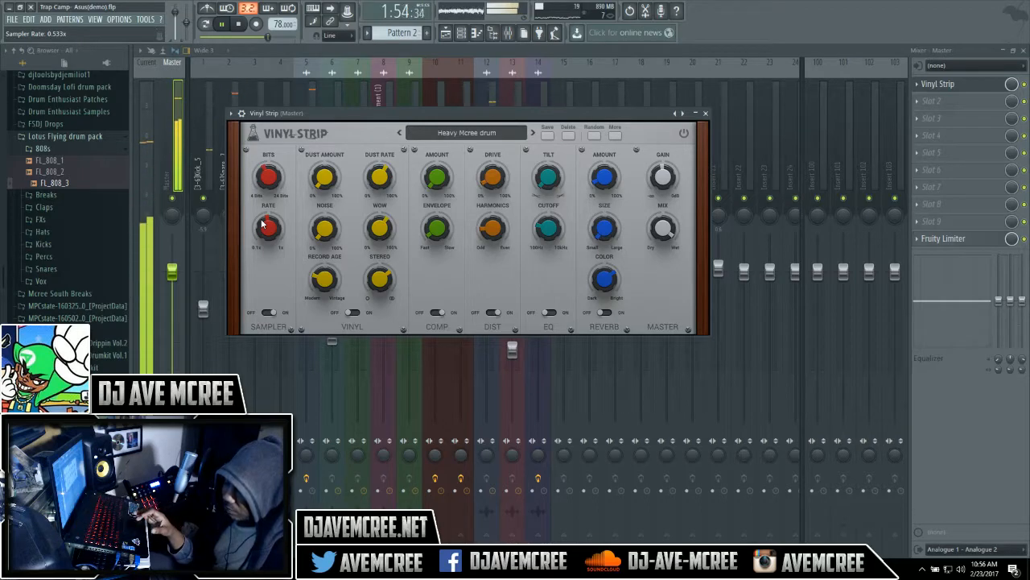
pyautogui.moveTo(268, 229)
pyautogui.mouseDown()
pyautogui.moveTo(268, 266)
pyautogui.moveTo(268, 231)
pyautogui.mouseUp()
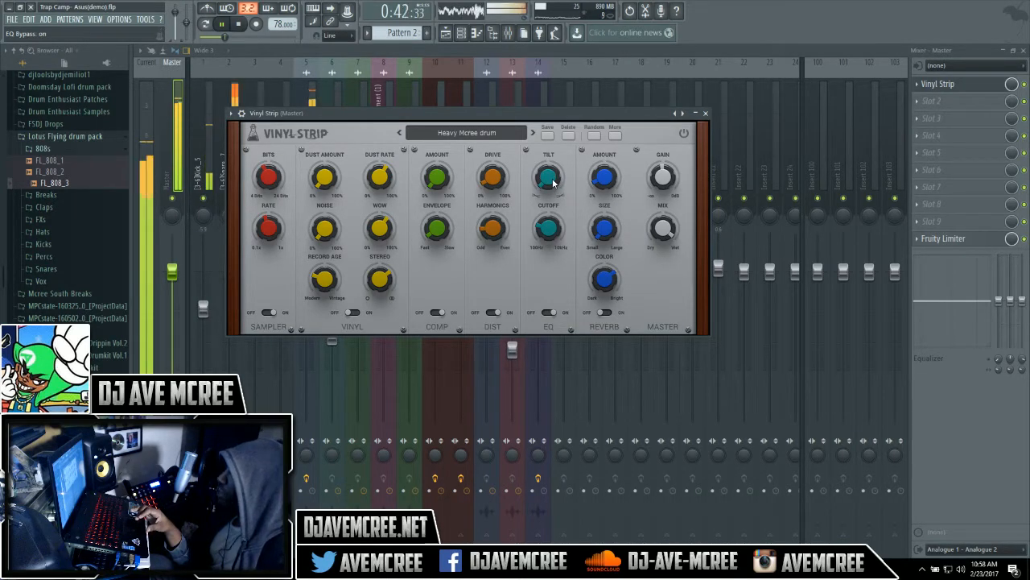
# - Try the EQ tilt at 12 dB, set it to -12 dB, adjust the EQ cutoff, and stop playback
pyautogui.moveTo(554, 184); pyautogui.dragTo(522, 16)
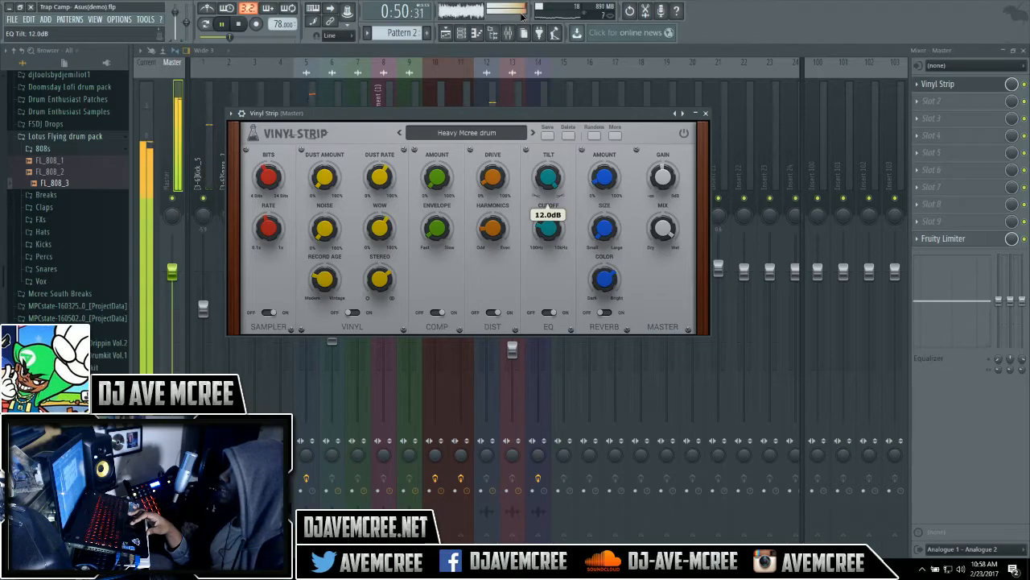
pyautogui.moveTo(522, 16); pyautogui.dragTo(550, 203)
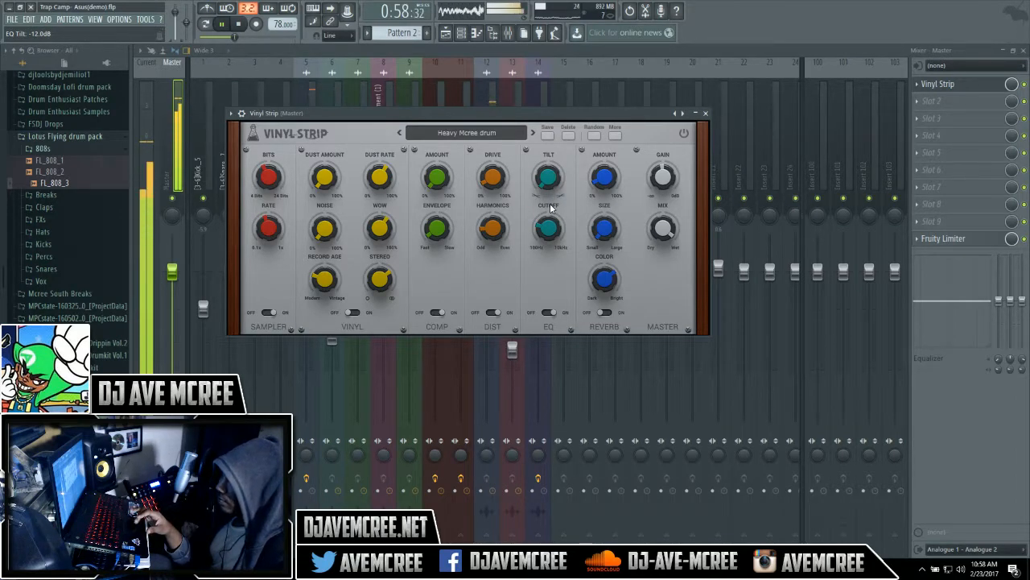
pyautogui.moveTo(550, 187)
pyautogui.mouseDown()
pyautogui.moveTo(543, 133)
pyautogui.moveTo(544, 184)
pyautogui.mouseUp()
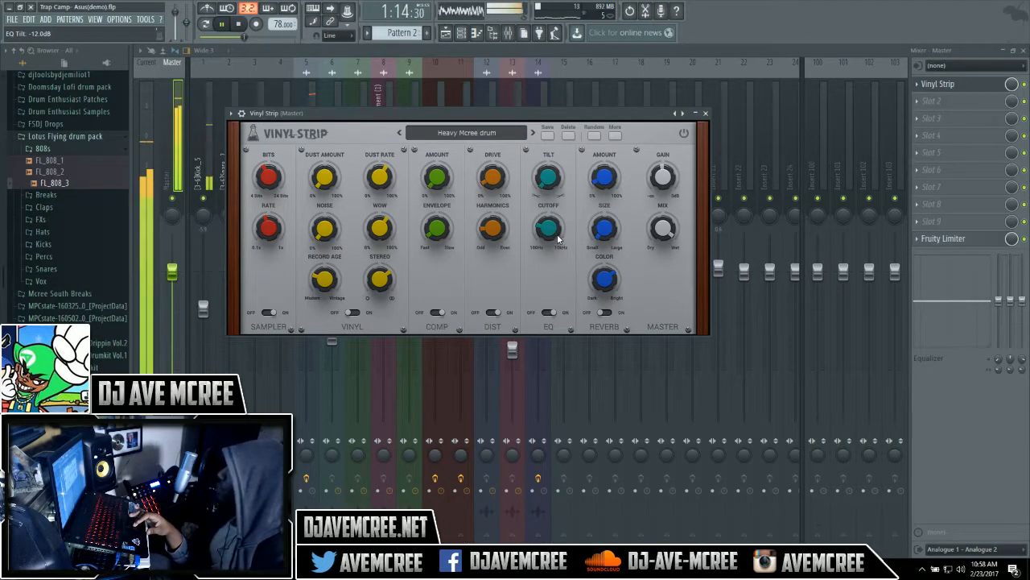
pyautogui.moveTo(556, 235); pyautogui.dragTo(562, 279)
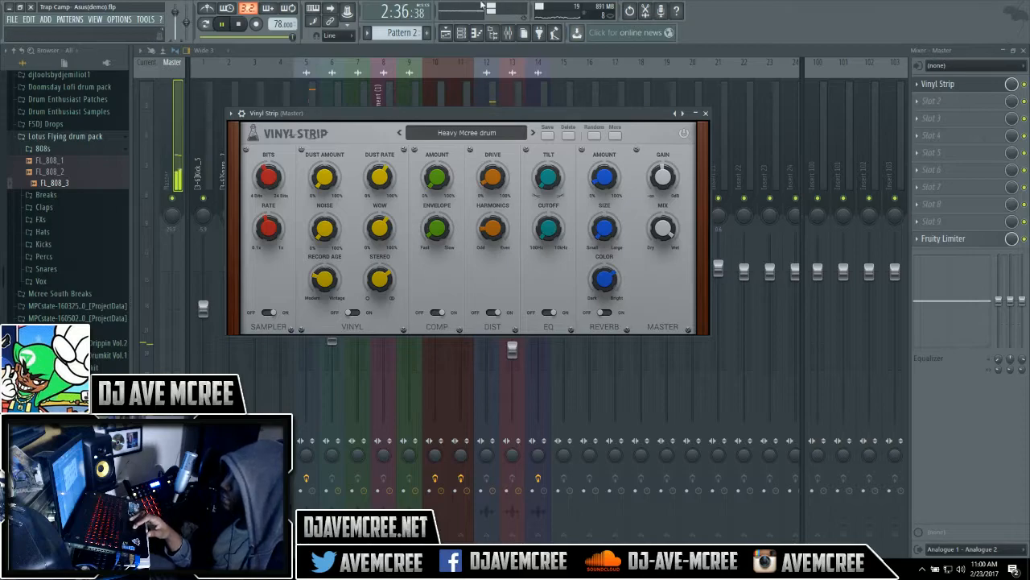
pyautogui.click(239, 24)
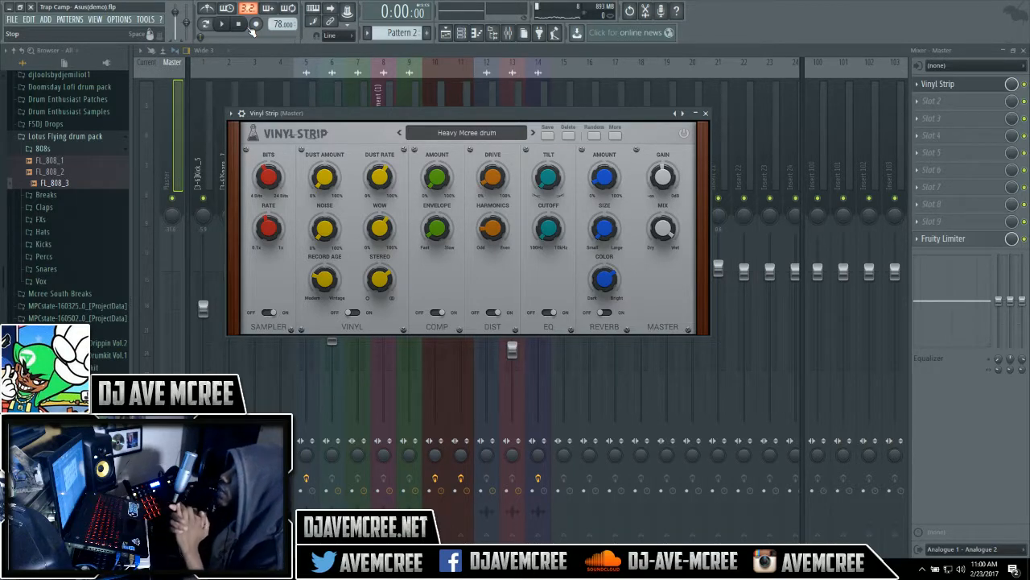
# - Reselect Vinyl Strip as the plugin in the Master track's first effect slot
pyautogui.click(916, 85)
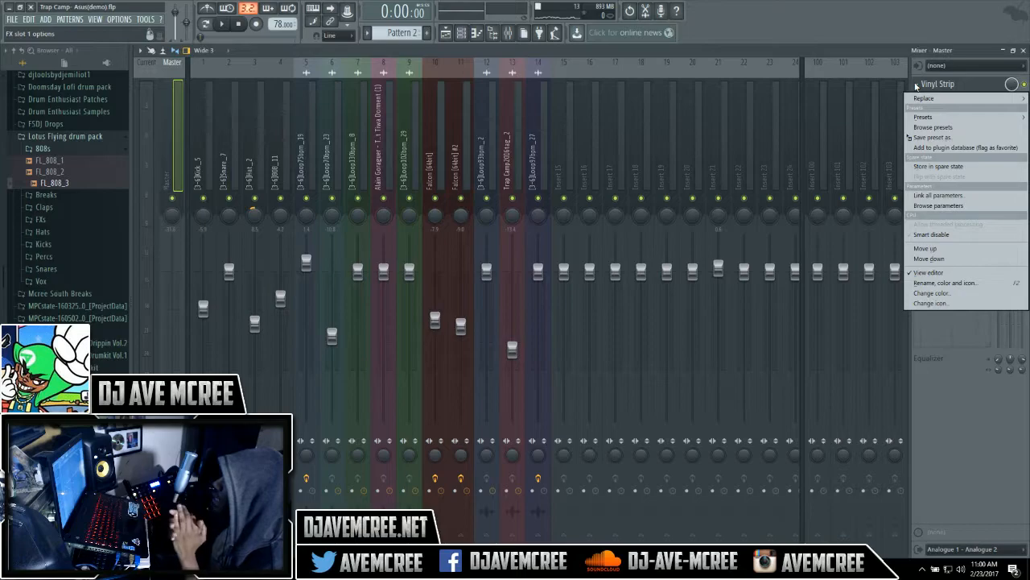
pyautogui.moveTo(926, 99)
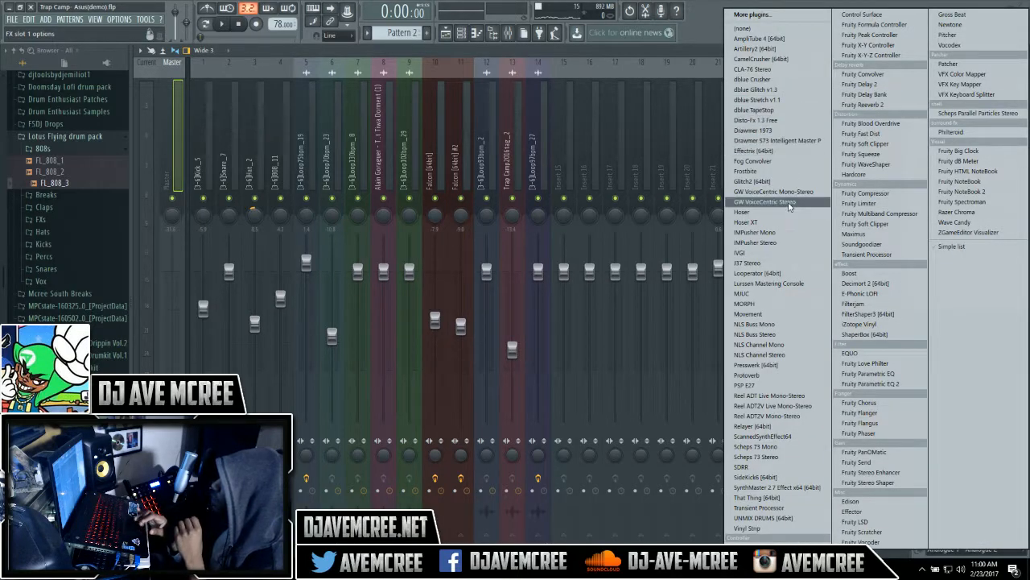
pyautogui.click(748, 529)
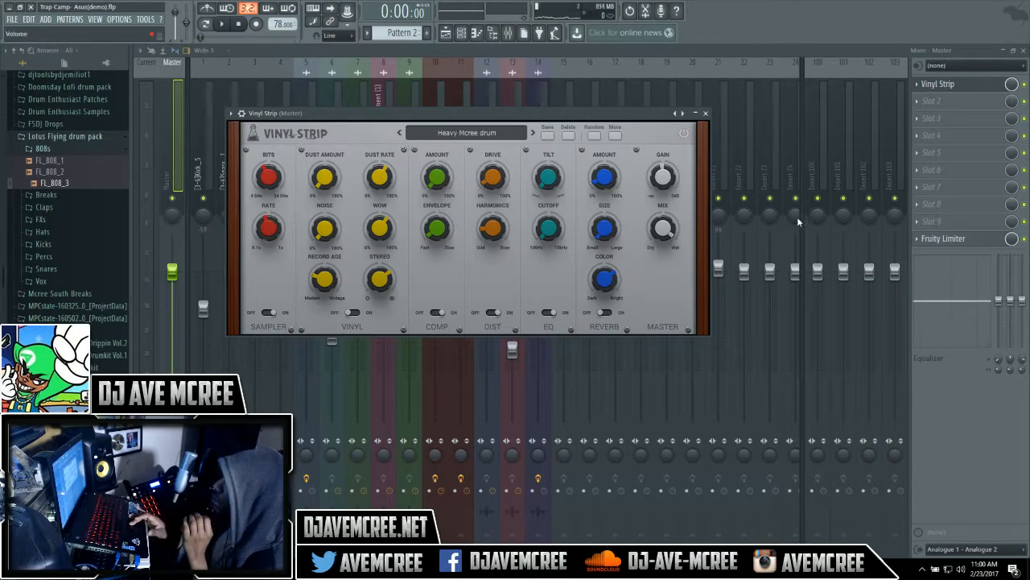
# - Replace Vinyl Strip in the Master track's first effect slot with iZotope Vinyl
pyautogui.click(921, 90)
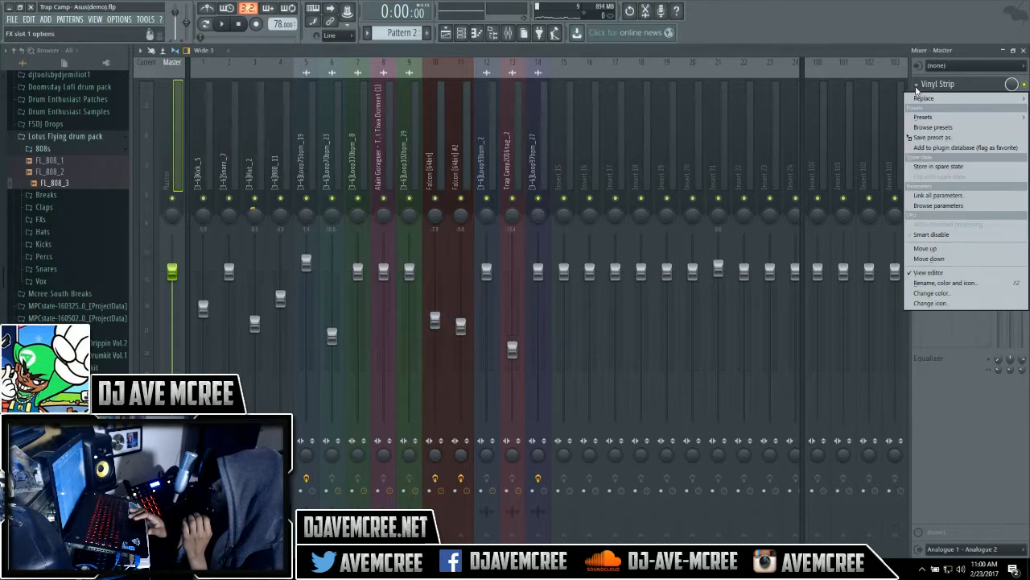
pyautogui.moveTo(941, 100)
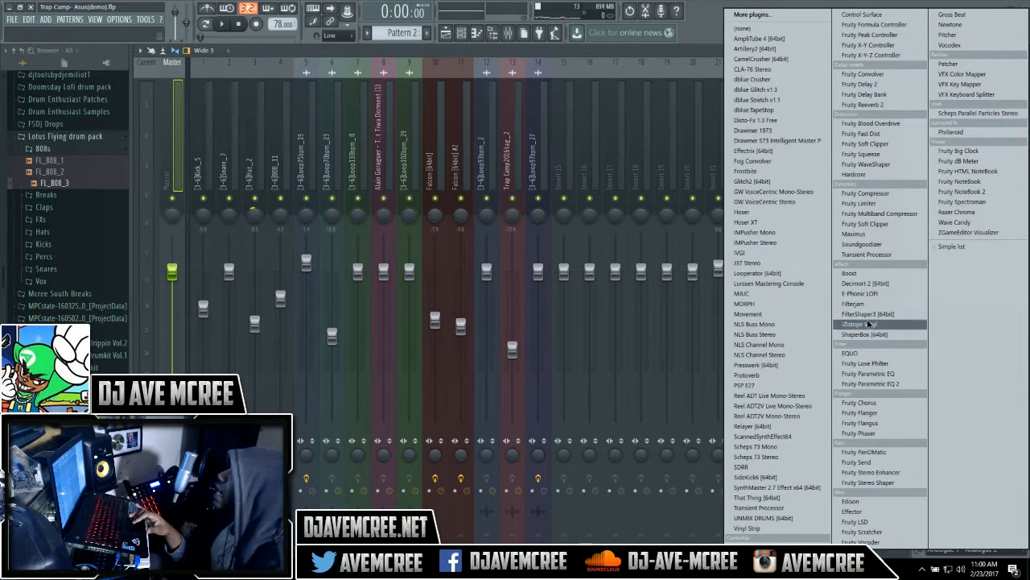
pyautogui.click(868, 323)
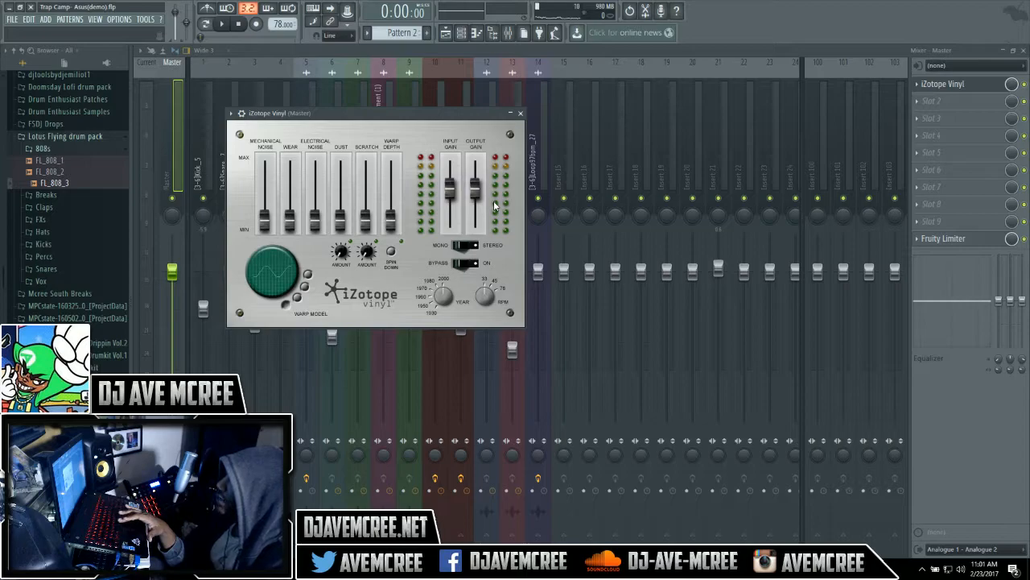
# - During playback, set iZotope Vinyl's Wear to about 48%, and try Mechanical Noise at about -29 dB before returning it to minimum
pyautogui.press('space')
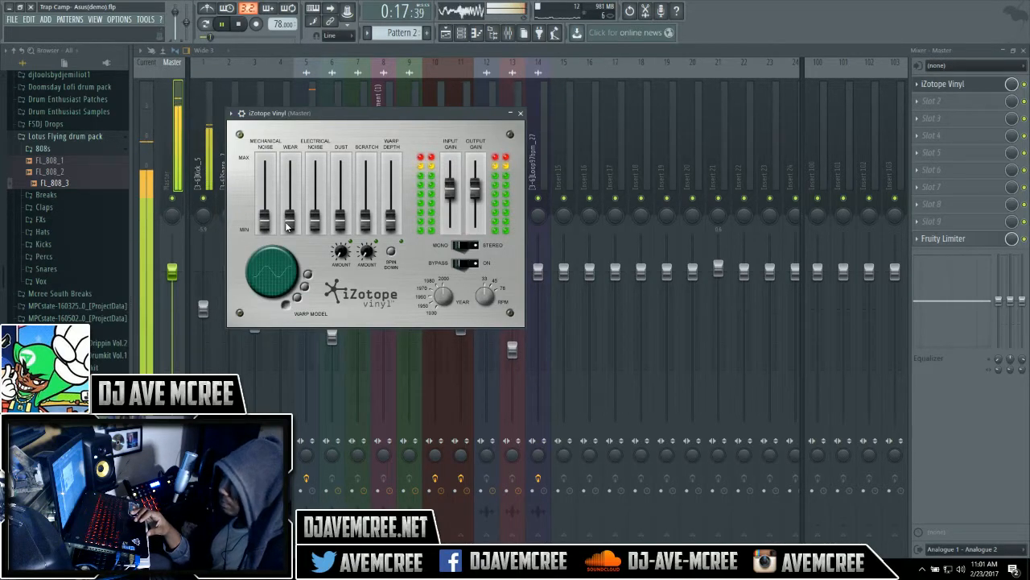
pyautogui.moveTo(287, 226); pyautogui.dragTo(292, 200)
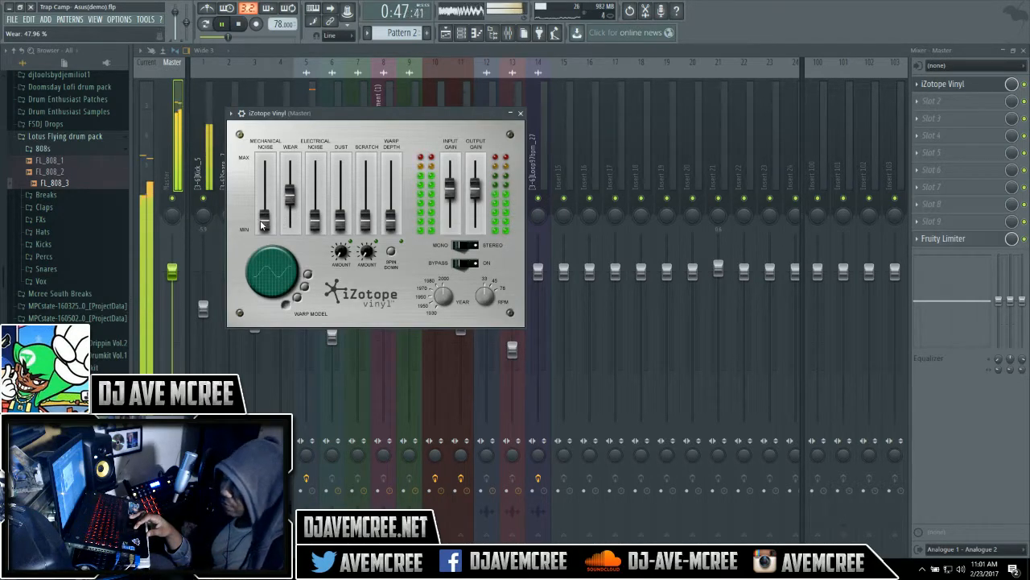
pyautogui.moveTo(263, 223)
pyautogui.mouseDown()
pyautogui.moveTo(268, 146)
pyautogui.moveTo(269, 223)
pyautogui.mouseUp()
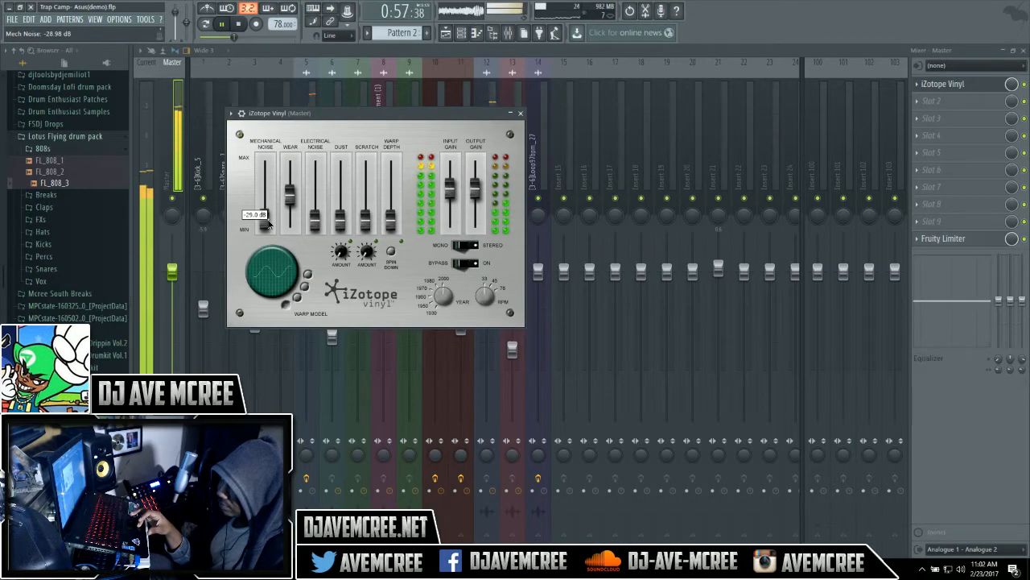
pyautogui.moveTo(268, 223); pyautogui.dragTo(260, 282)
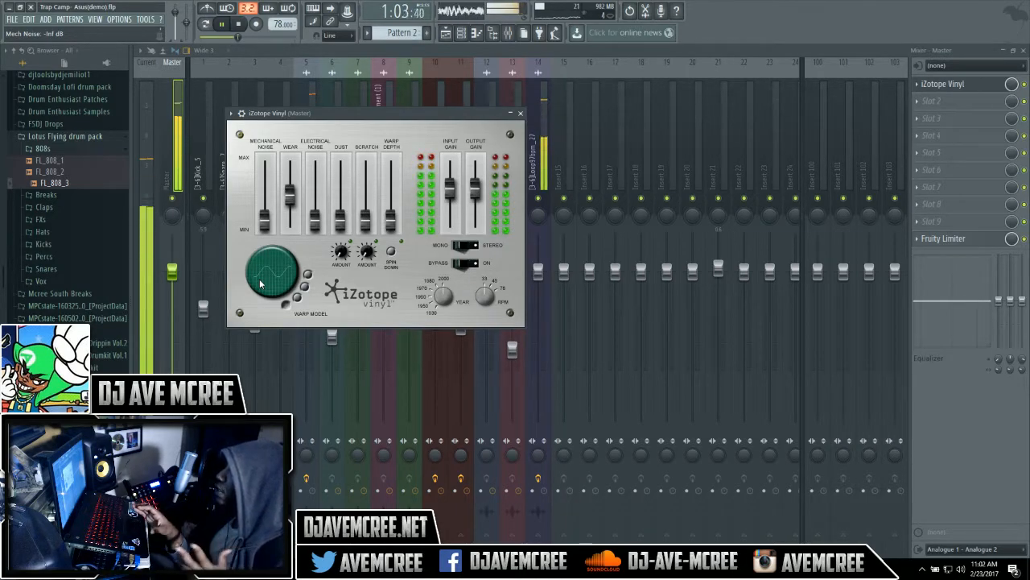
# - Select the Inv. Peak warp model and try Warp Depth at about 47%, 0% and 83%
pyautogui.click(308, 274)
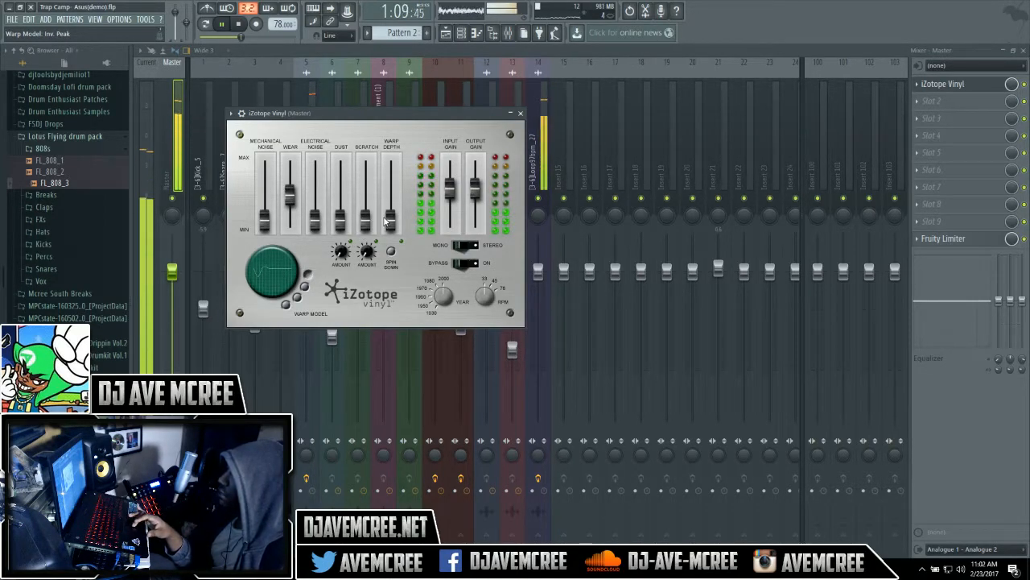
pyautogui.moveTo(390, 219); pyautogui.dragTo(390, 197)
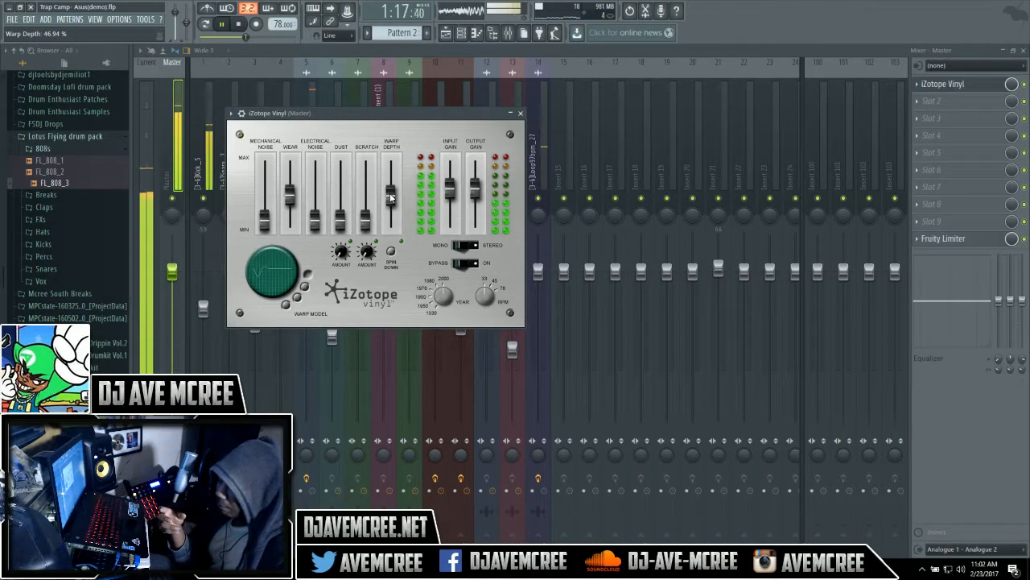
pyautogui.moveTo(390, 197); pyautogui.dragTo(394, 229)
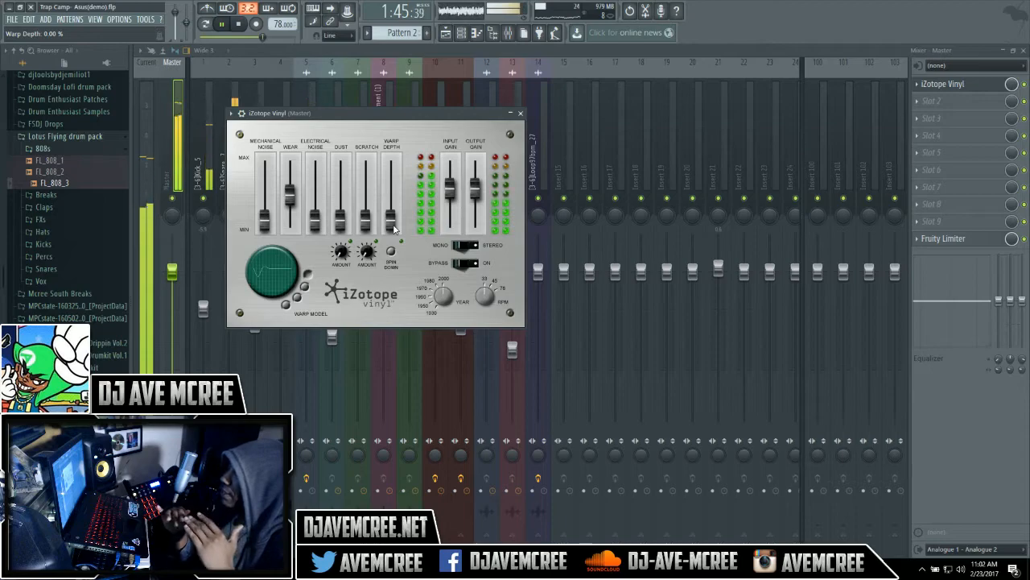
pyautogui.moveTo(392, 219); pyautogui.dragTo(393, 183)
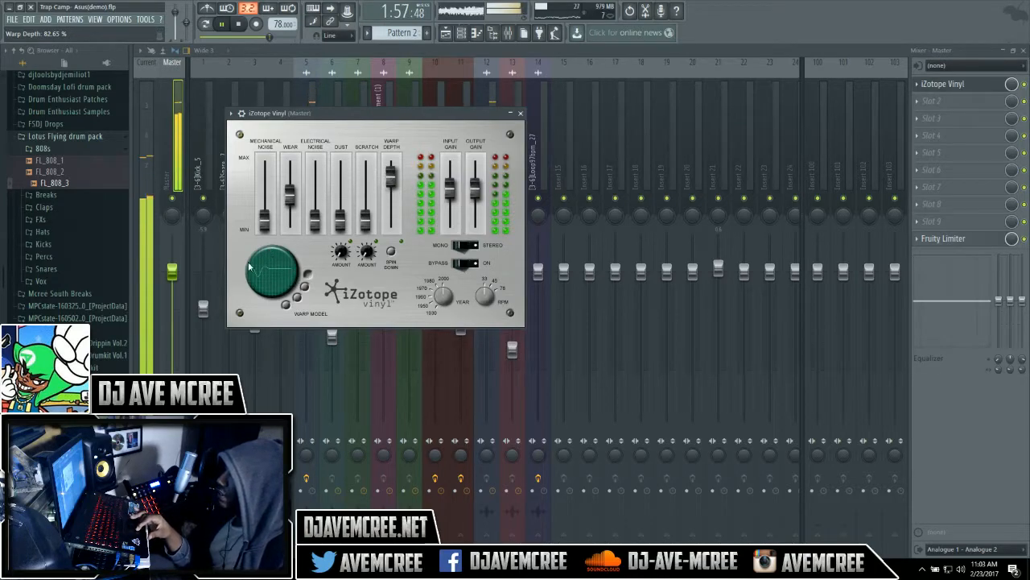
# - Switch the warp model to Peak and lower Warp Depth to about 6%
pyautogui.click(297, 297)
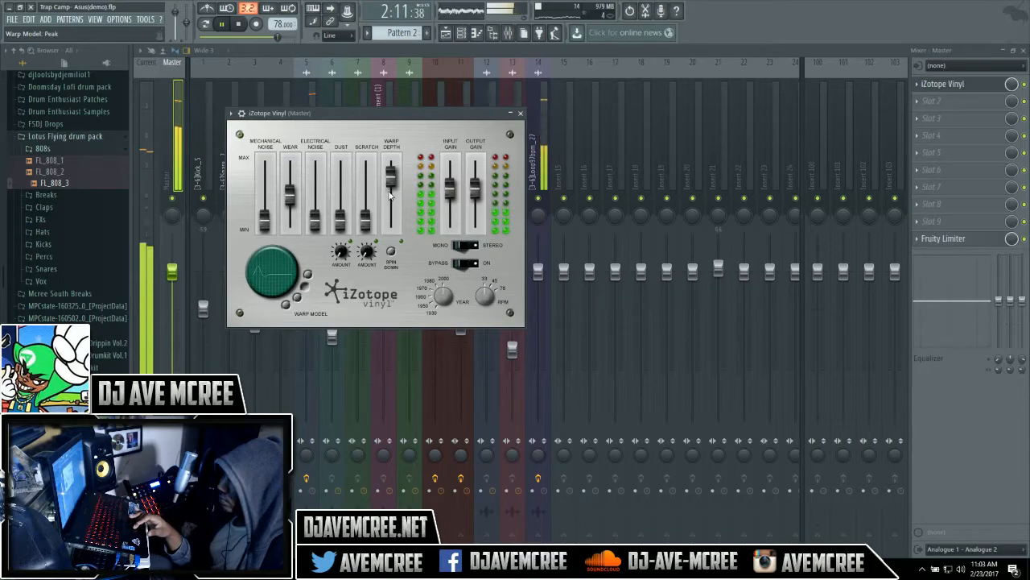
pyautogui.moveTo(391, 177); pyautogui.dragTo(395, 223)
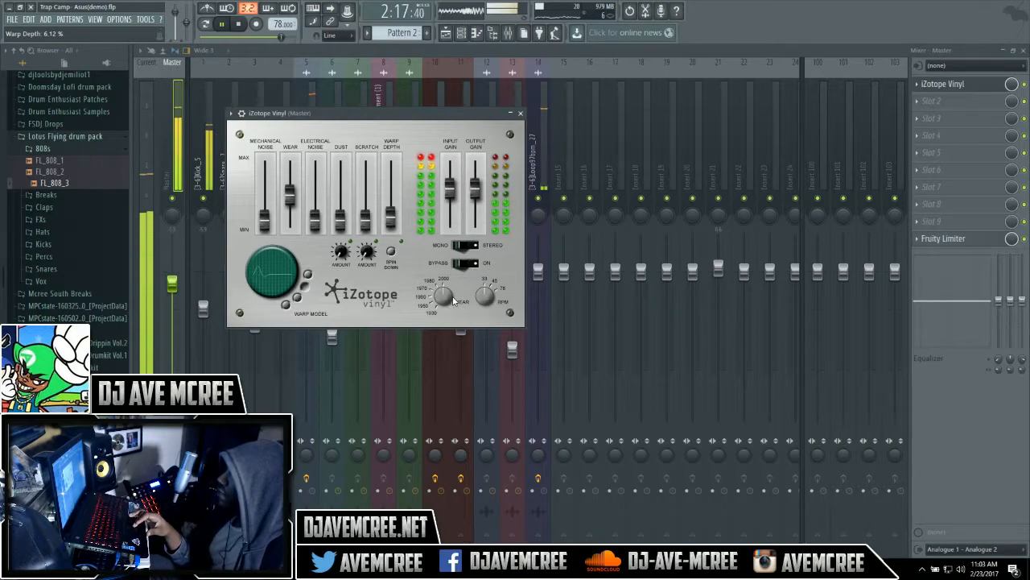
# - Restart playback while trying the Year control at 1980, and set it to 2000
pyautogui.moveTo(447, 298); pyautogui.dragTo(448, 347)
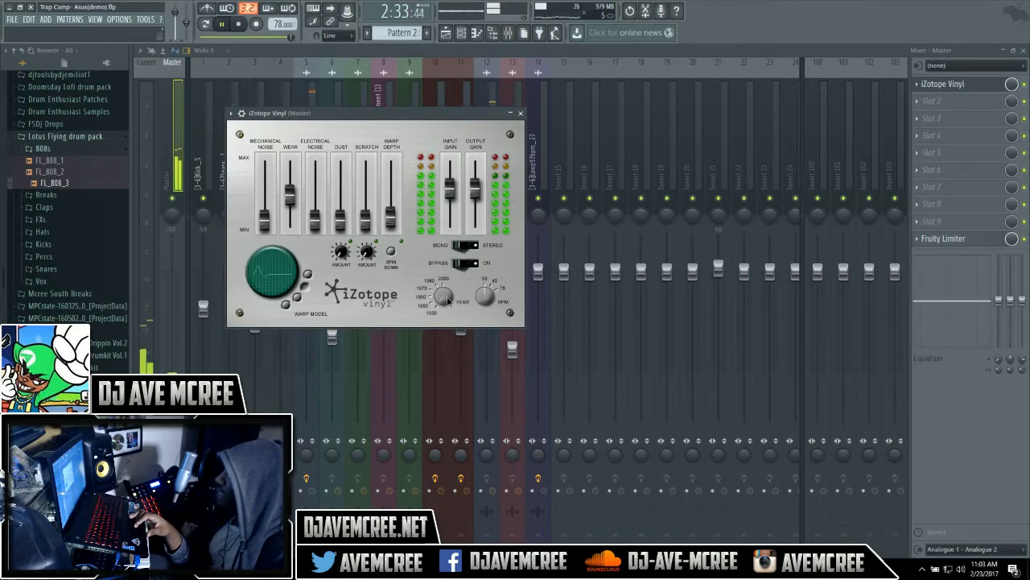
pyautogui.moveTo(443, 298)
pyautogui.mouseDown()
pyautogui.moveTo(439, 268)
pyautogui.moveTo(440, 282)
pyautogui.mouseUp()
pyautogui.press('space')
pyautogui.press('space')
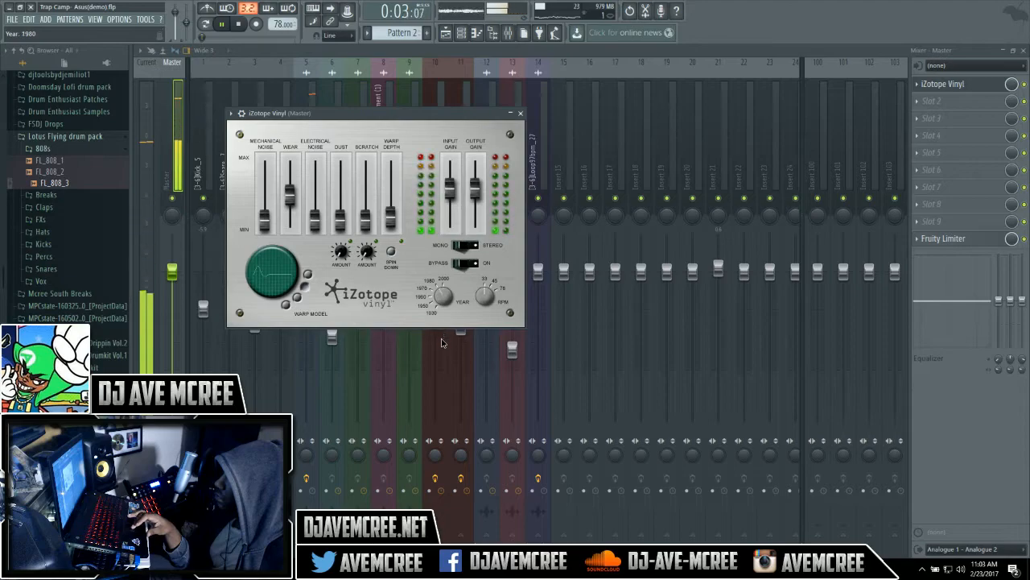
pyautogui.moveTo(441, 349); pyautogui.dragTo(438, 308)
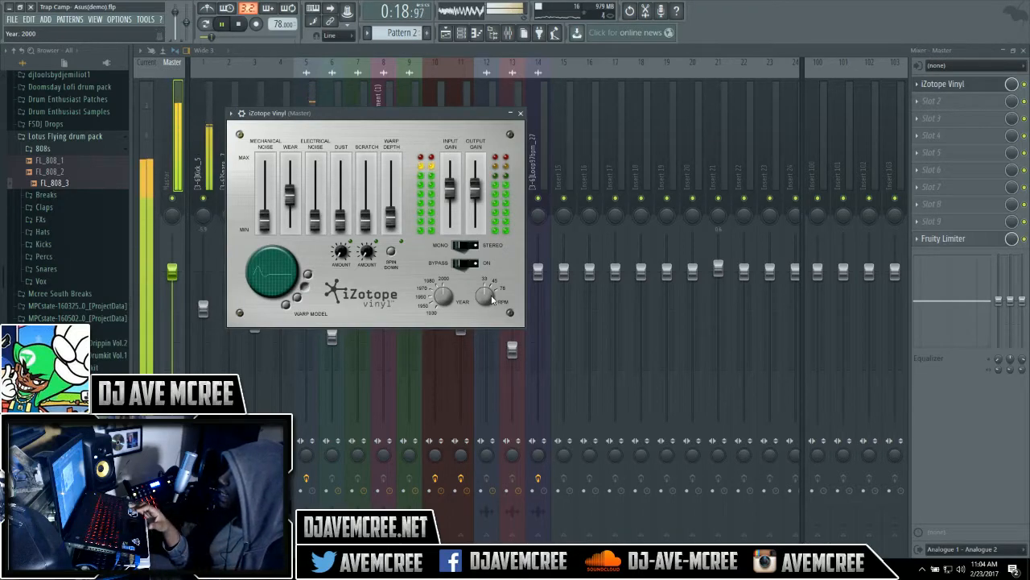
# - Audition the iZotope Vinyl RPM control at 45 and 78, and return it to 33
pyautogui.moveTo(493, 300); pyautogui.dragTo(488, 287)
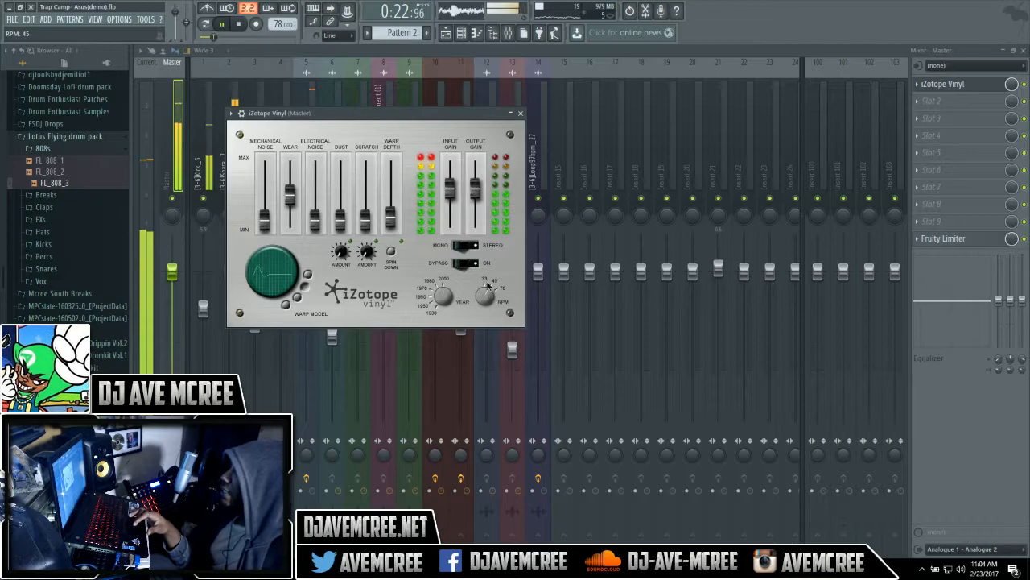
pyautogui.moveTo(489, 289); pyautogui.dragTo(482, 252)
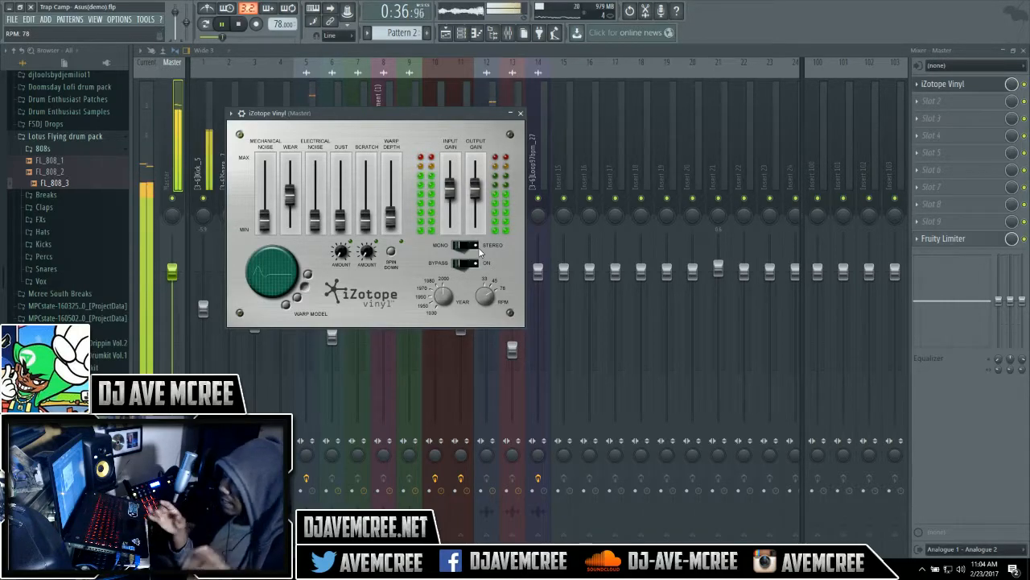
pyautogui.moveTo(480, 287); pyautogui.dragTo(488, 314)
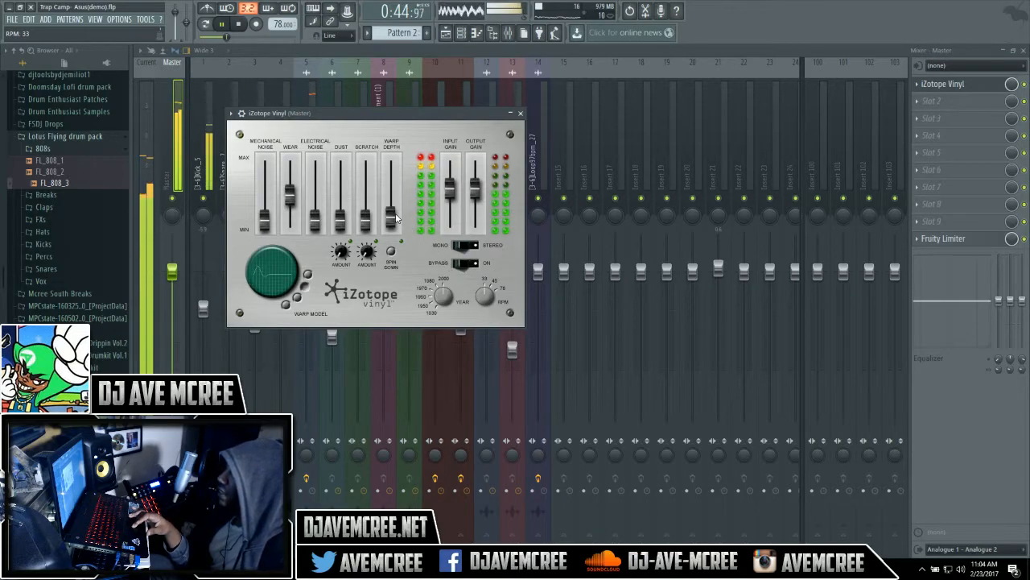
# - Raise Warp Depth to about 77%, compare RPM at 78 and 33, and raise Electrical Noise slightly before stopping playback
pyautogui.moveTo(390, 217); pyautogui.dragTo(397, 199)
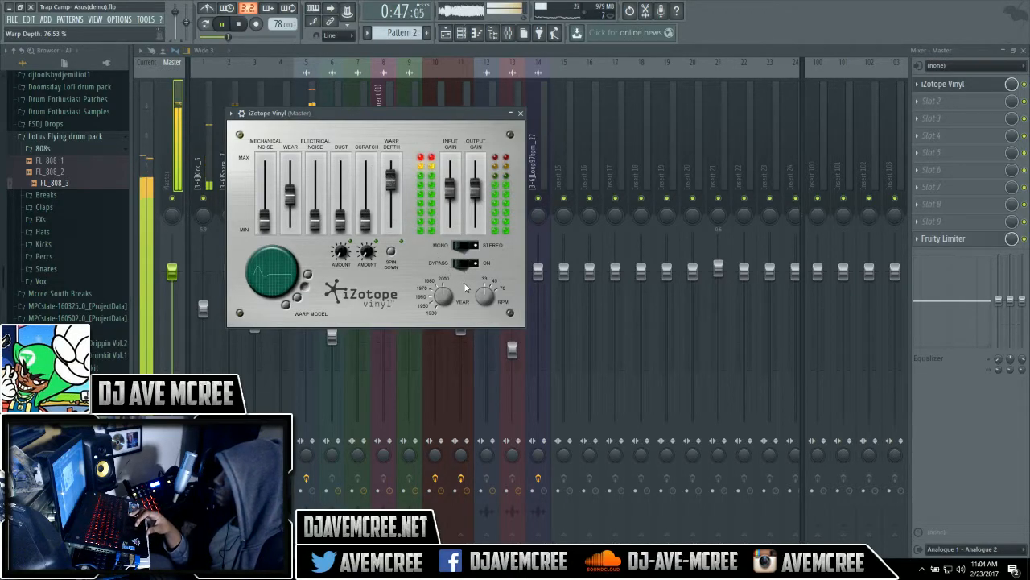
pyautogui.moveTo(486, 296); pyautogui.dragTo(483, 269)
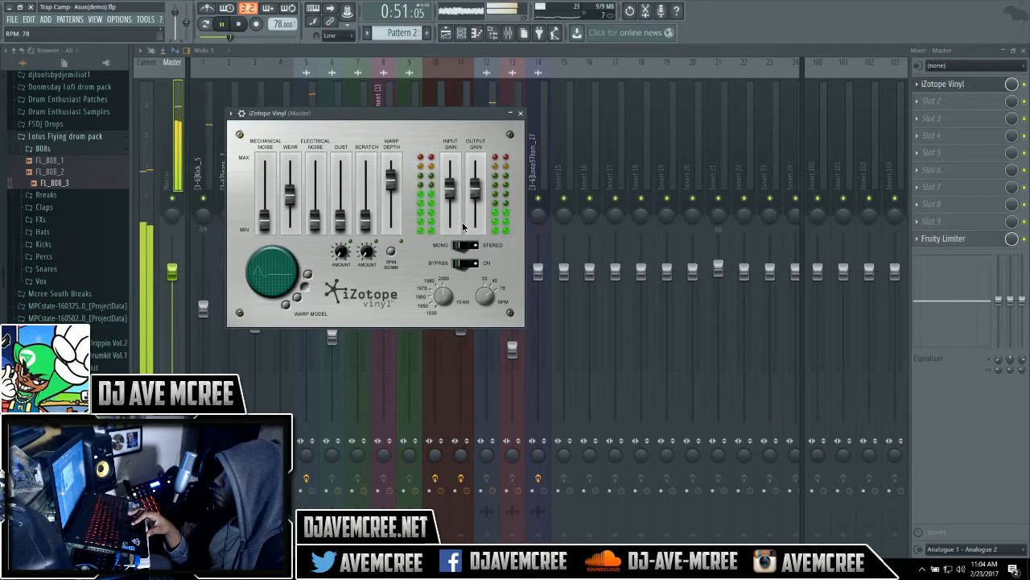
pyautogui.moveTo(463, 225); pyautogui.dragTo(474, 274)
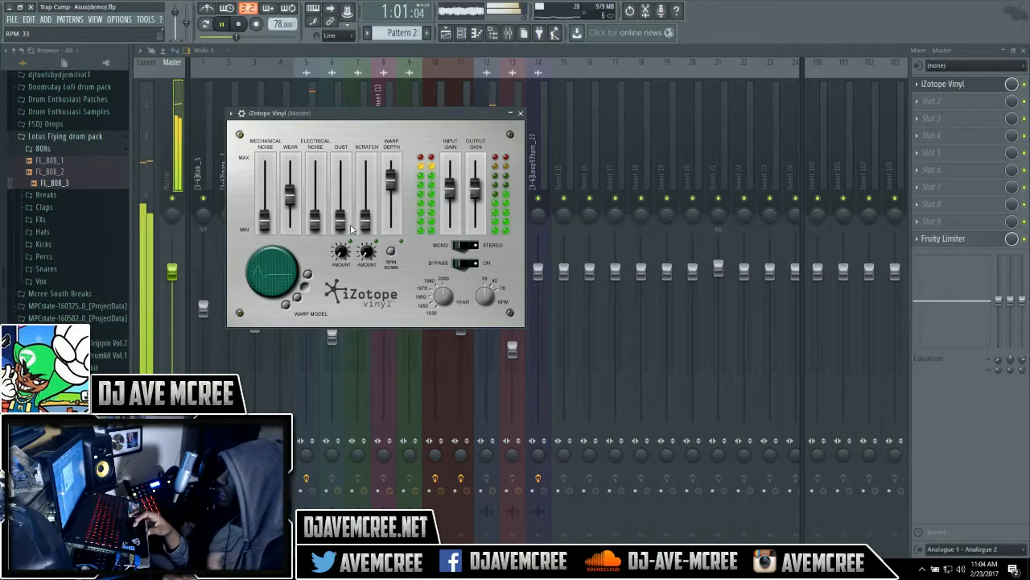
pyautogui.moveTo(316, 227)
pyautogui.mouseDown()
pyautogui.moveTo(316, 157)
pyautogui.moveTo(318, 221)
pyautogui.mouseUp()
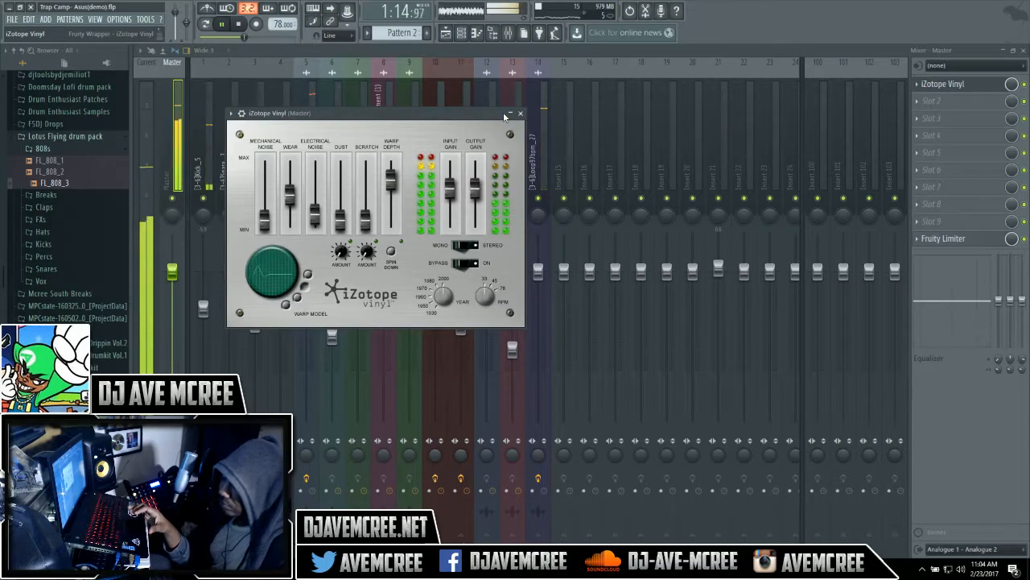
pyautogui.press('space')
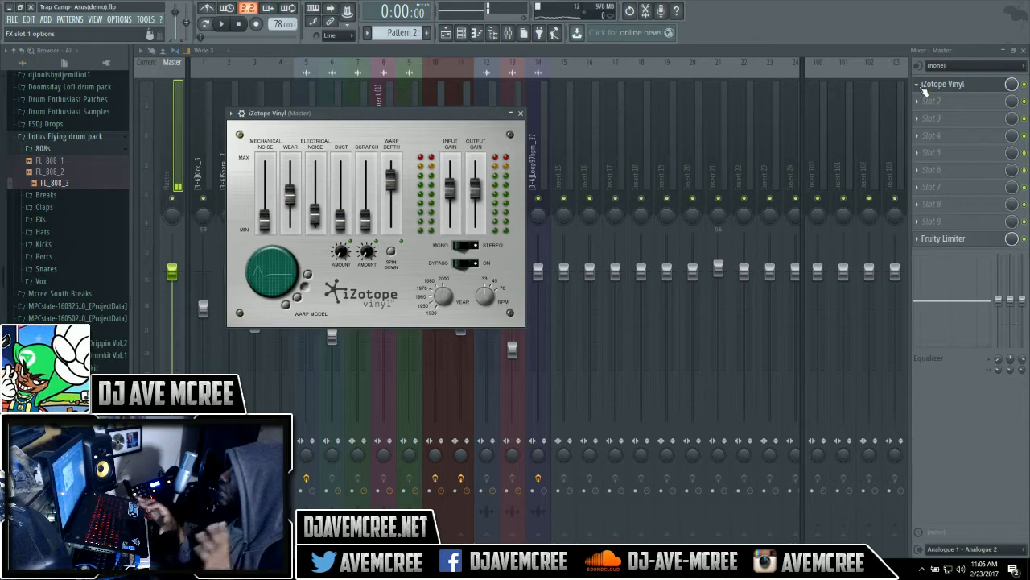
# - Replace iZotope Vinyl in the Master track's first effect slot with Decimort 2 [64bit]
pyautogui.click(926, 91)
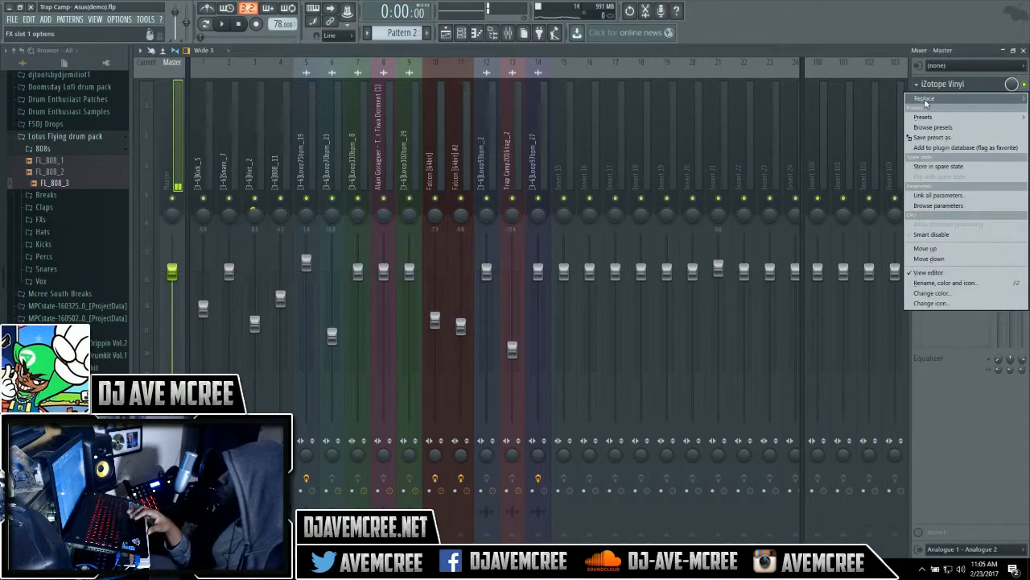
pyautogui.moveTo(928, 103)
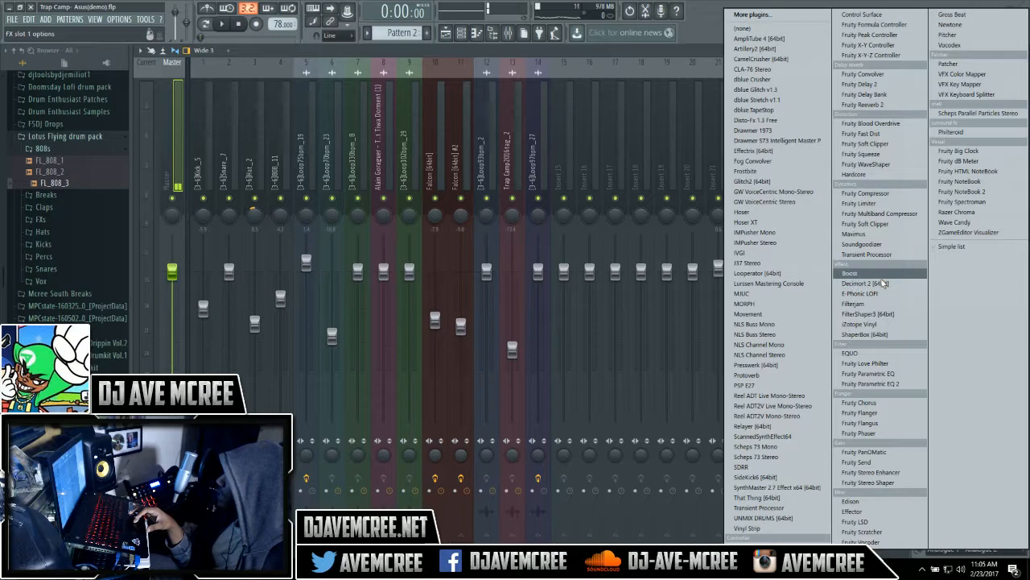
pyautogui.click(881, 283)
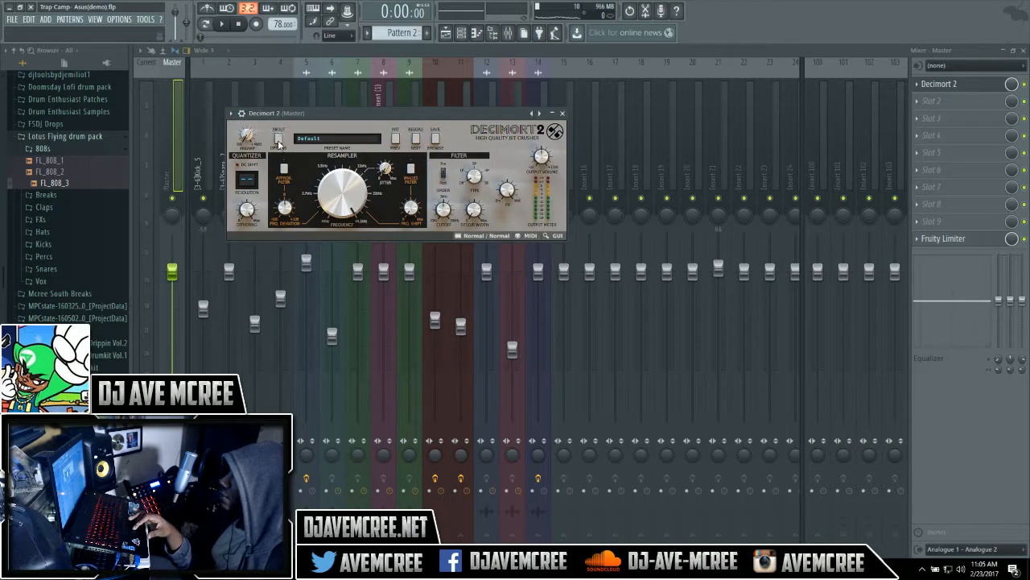
# - Set Decimort 2's default user interface skin size to Big and close its settings
pyautogui.click(278, 141)
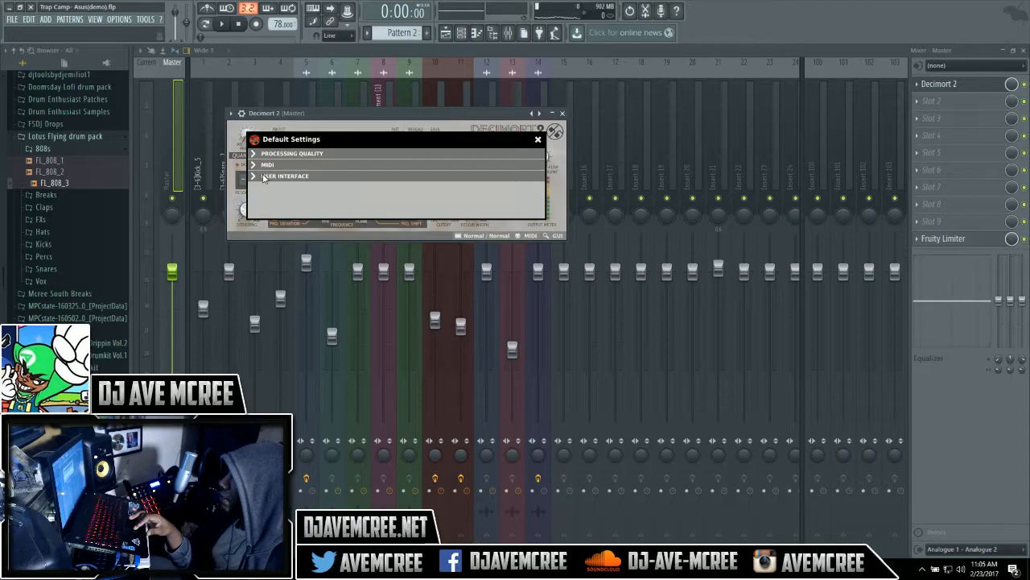
pyautogui.click(256, 176)
pyautogui.click(444, 193)
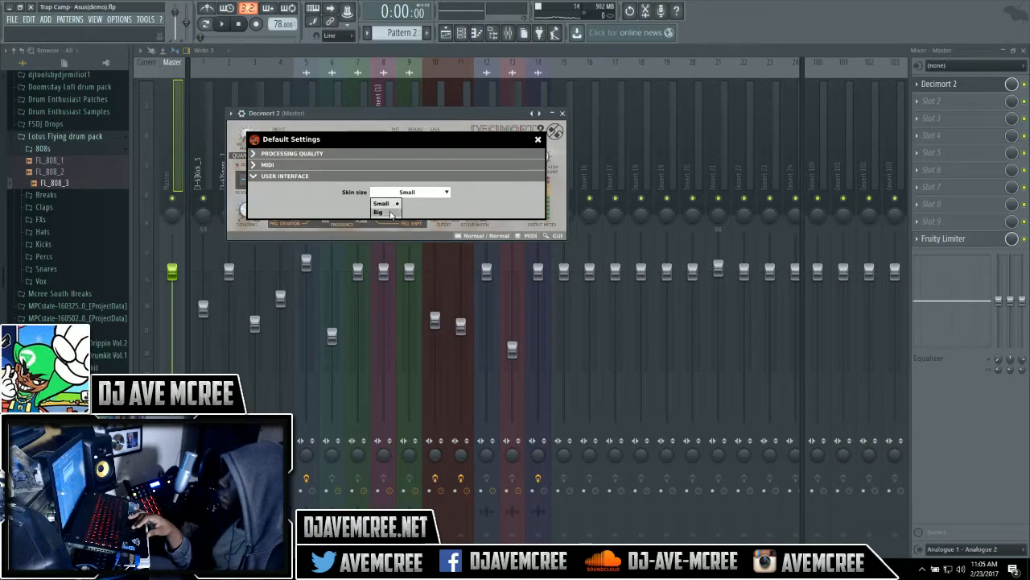
pyautogui.click(390, 211)
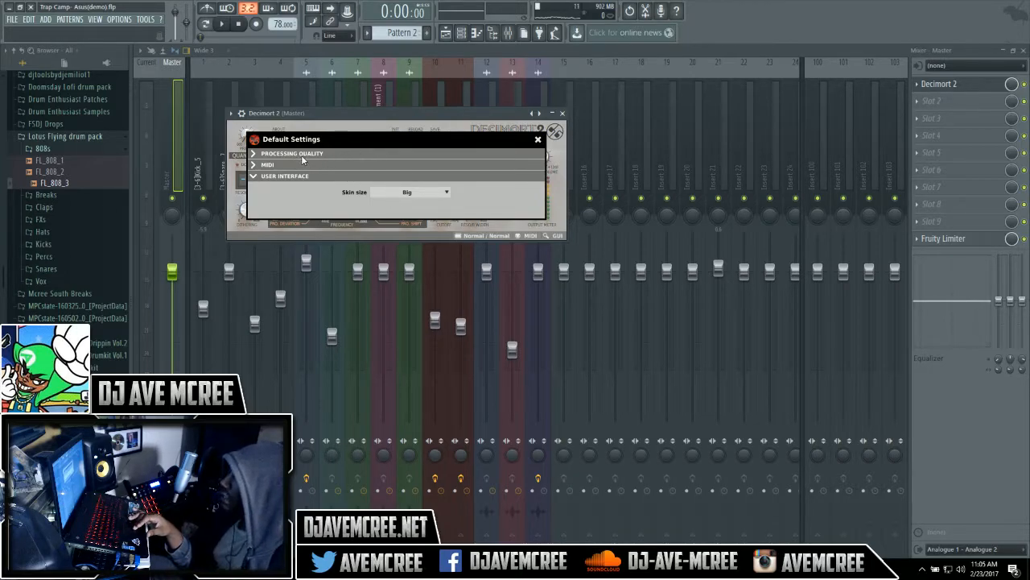
pyautogui.click(538, 140)
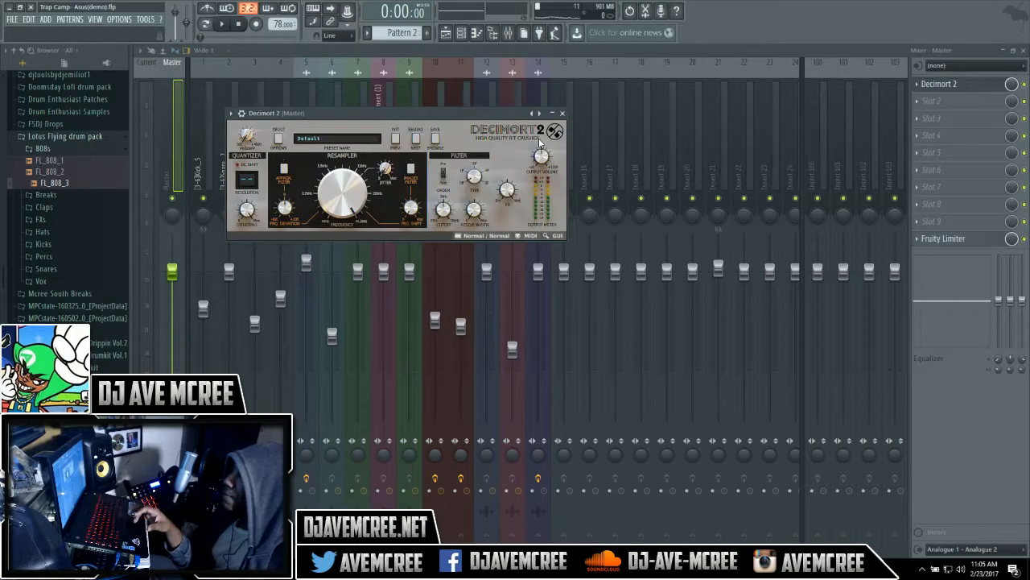
# - Reload the Decimort 2 plugin from its wrapper settings and reposition its window higher over the mixer
pyautogui.click(241, 114)
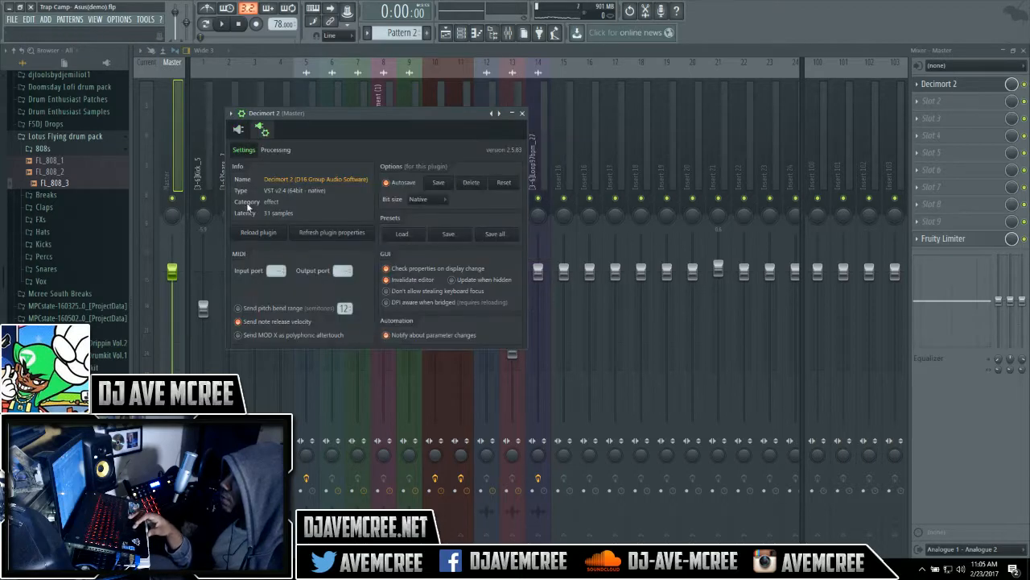
pyautogui.click(258, 232)
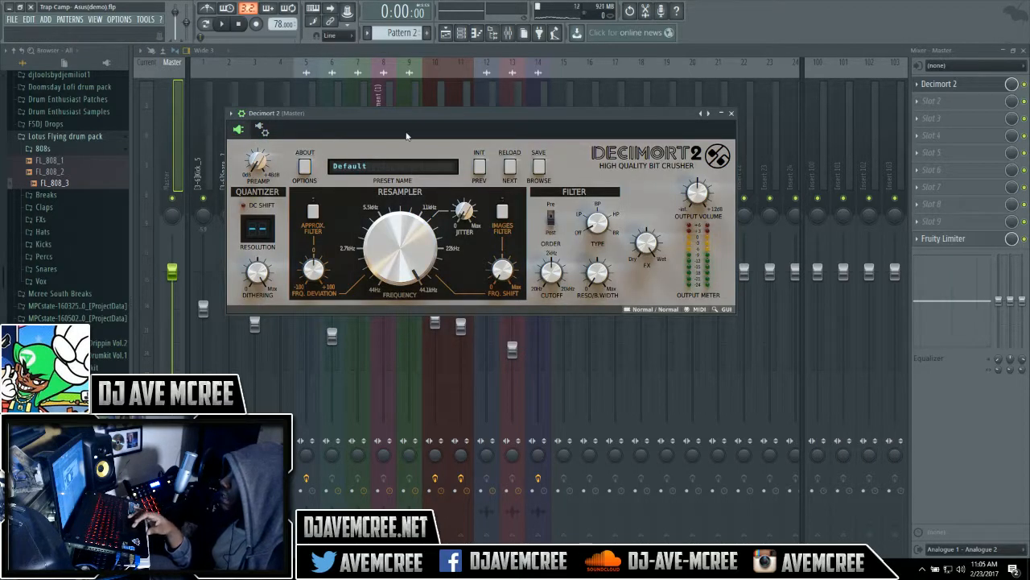
pyautogui.moveTo(426, 121); pyautogui.dragTo(433, 100)
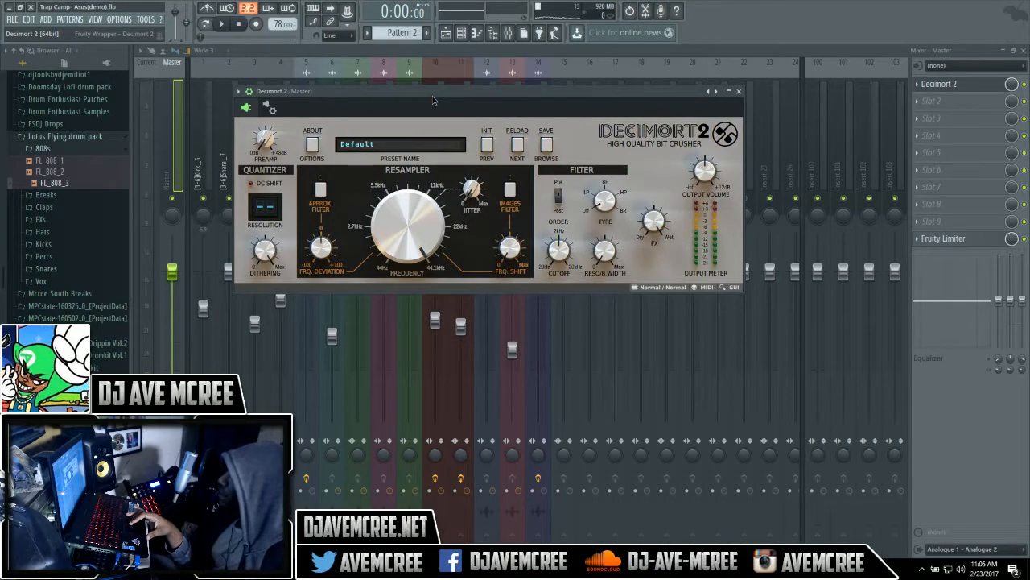
pyautogui.moveTo(432, 95); pyautogui.dragTo(434, 95)
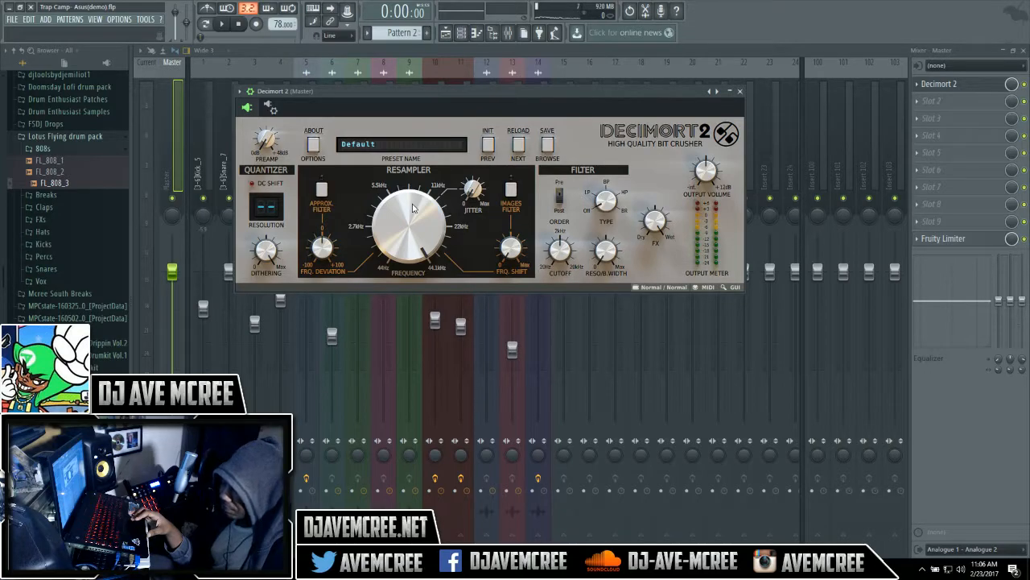
# - During playback, lower Decimort 2's Resampler Frequency to about 14150 Hz and set the Quantizer Resolution to 8
pyautogui.press('space')
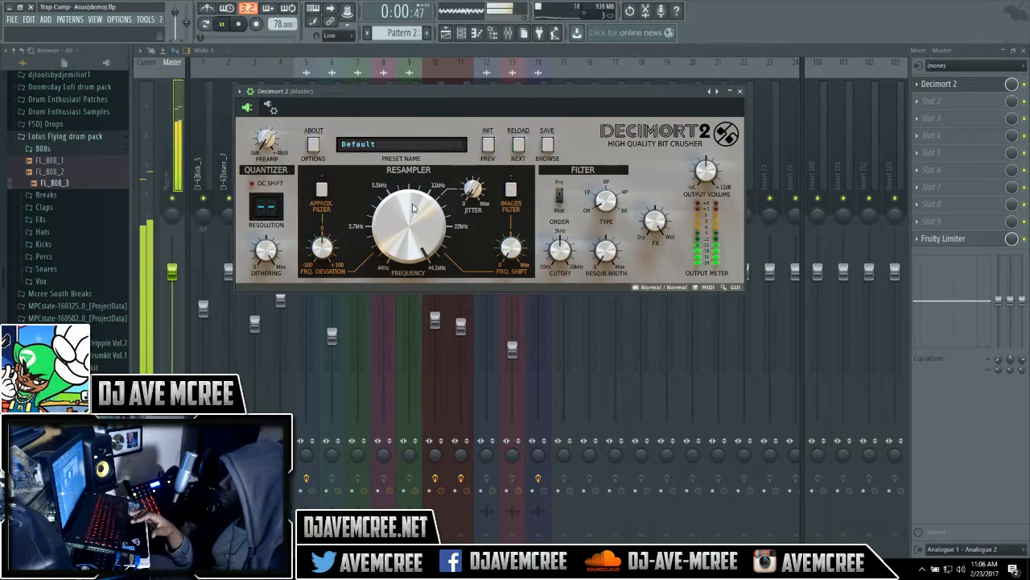
pyautogui.moveTo(411, 252); pyautogui.dragTo(406, 295)
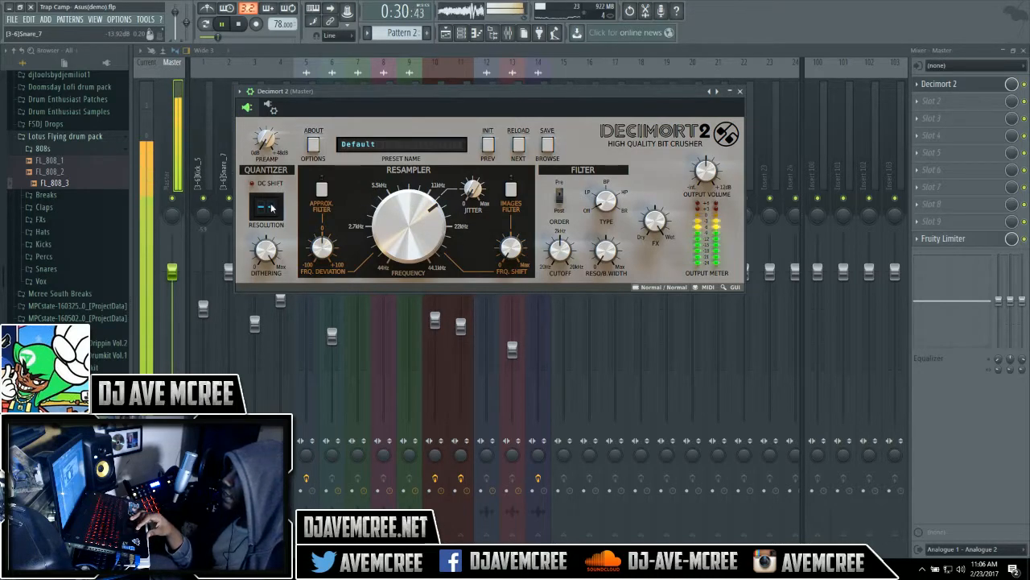
pyautogui.moveTo(272, 197); pyautogui.dragTo(250, 196)
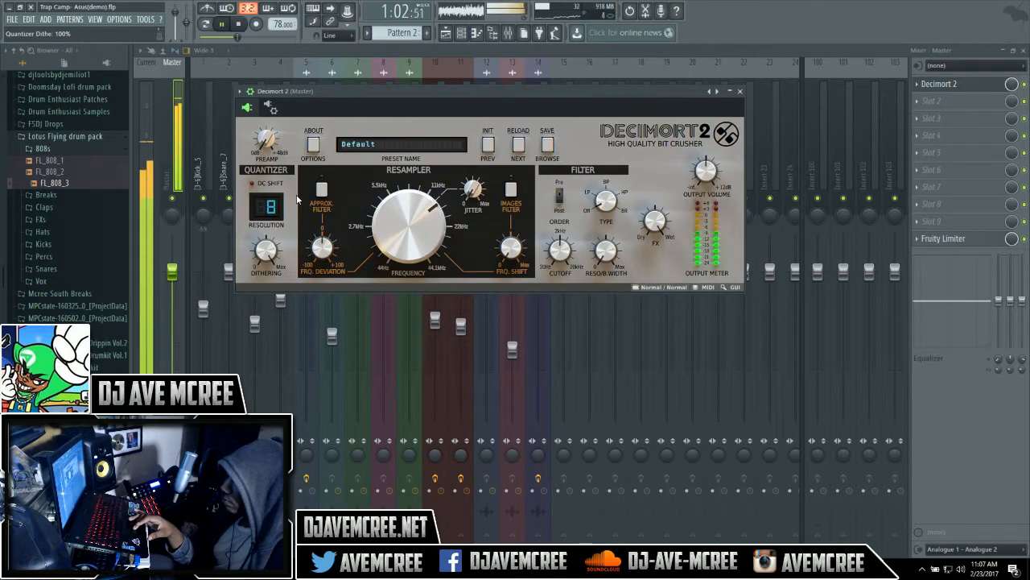
pyautogui.moveTo(411, 216)
pyautogui.mouseDown()
pyautogui.moveTo(415, 245)
pyautogui.moveTo(411, 216)
pyautogui.mouseUp()
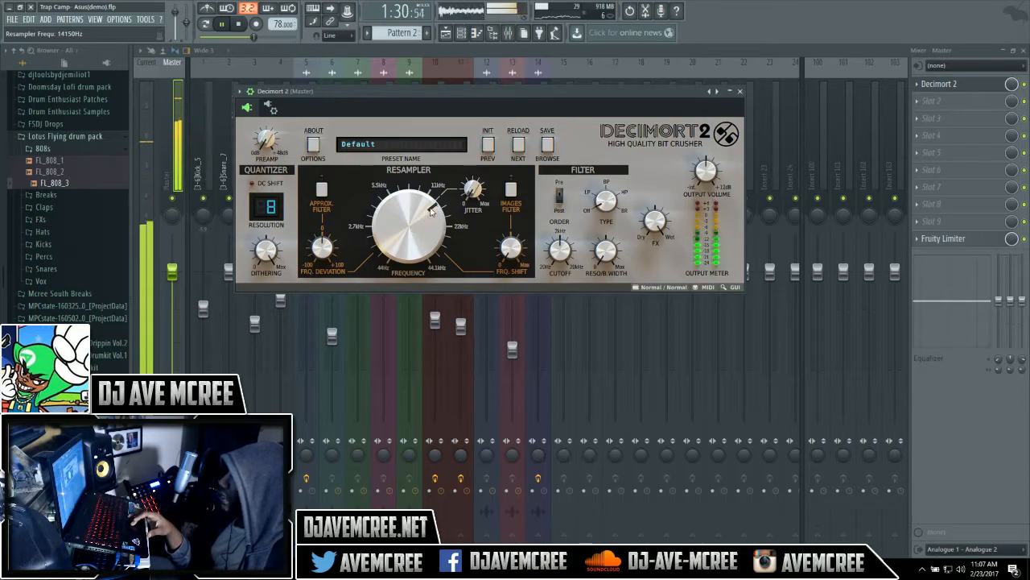
# - Open Decimort 2's preset browser, move the plugin window so the list fits, and hide the wrapper toolbar
pyautogui.click(549, 148)
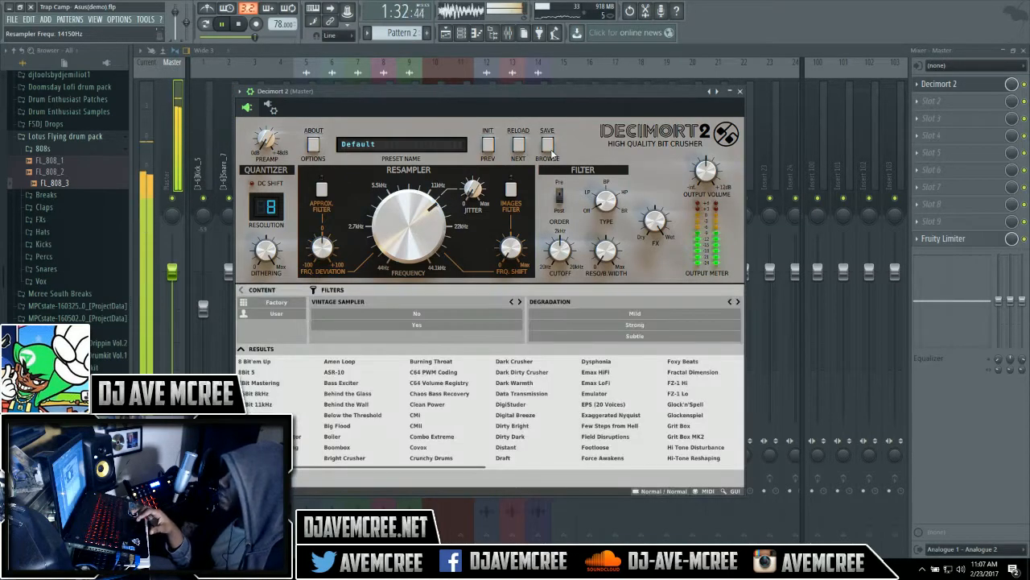
pyautogui.moveTo(442, 89); pyautogui.dragTo(443, 44)
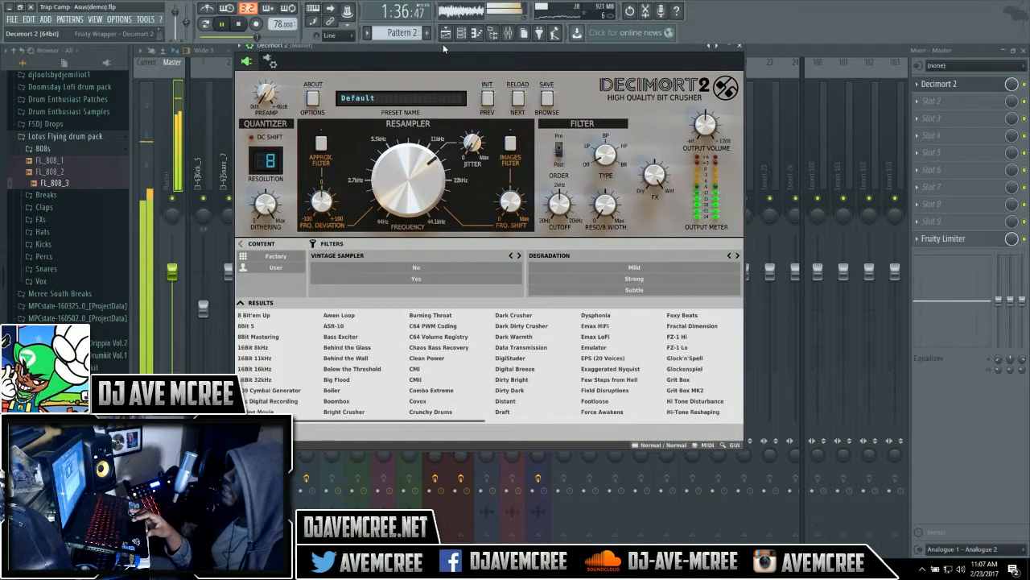
pyautogui.moveTo(470, 53); pyautogui.dragTo(515, 65)
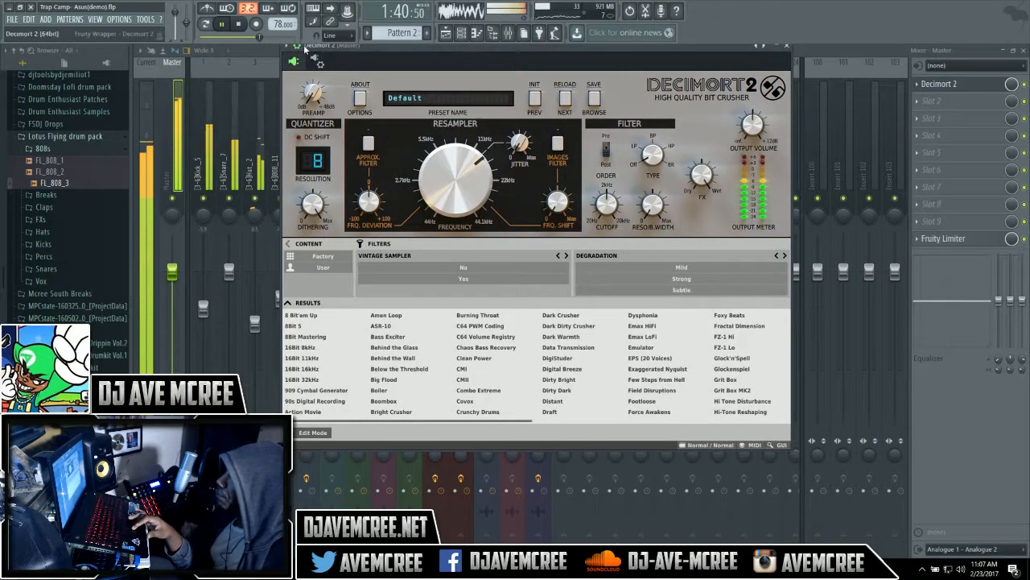
pyautogui.click(296, 45)
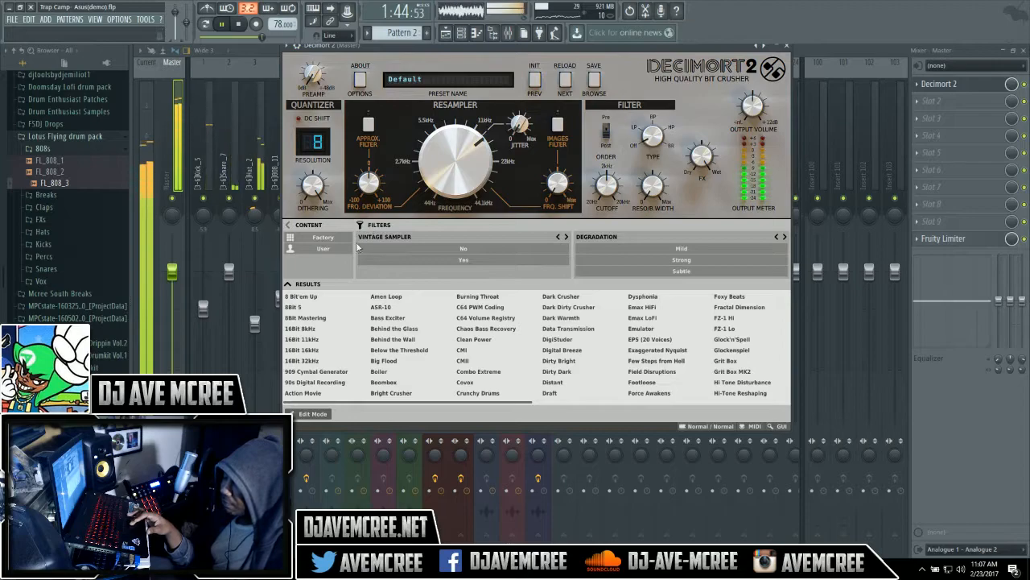
# - Audition the 8Bit Mastering preset and the 16Bit presets at 8kHz, 11kHz, 16kHz and 32kHz
pyautogui.click(322, 308)
pyautogui.click(321, 319)
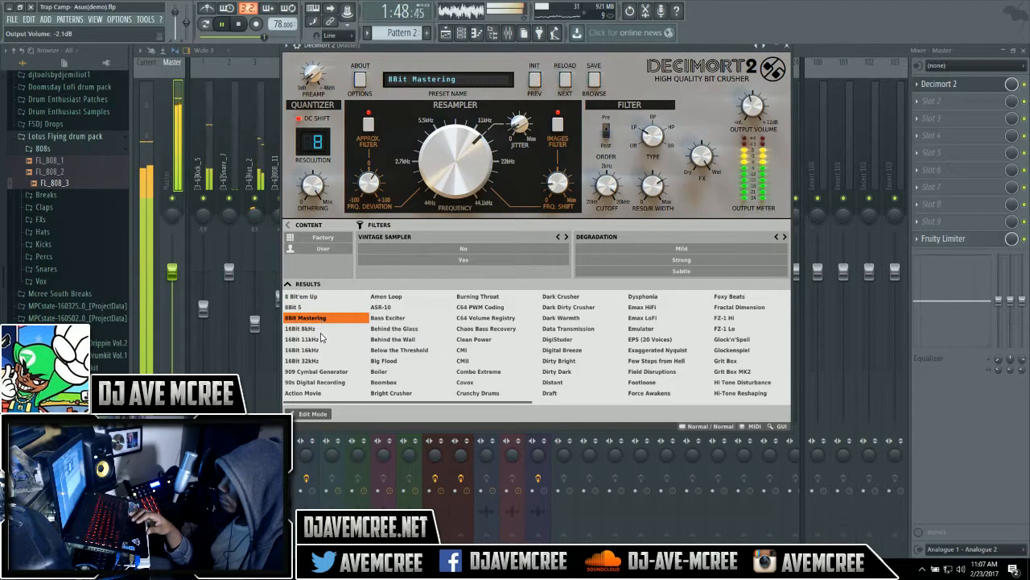
pyautogui.click(321, 332)
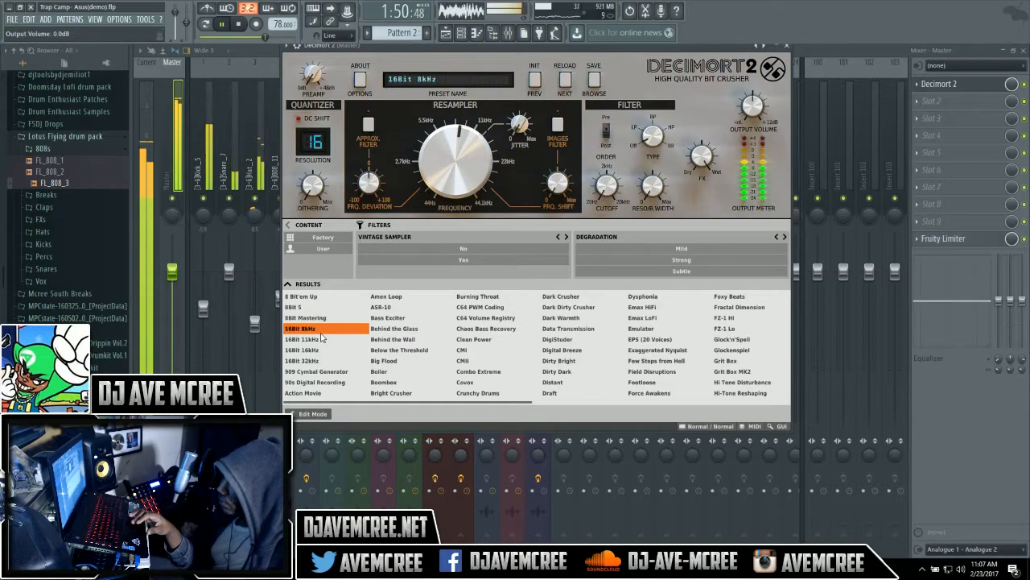
pyautogui.click(316, 340)
pyautogui.click(316, 350)
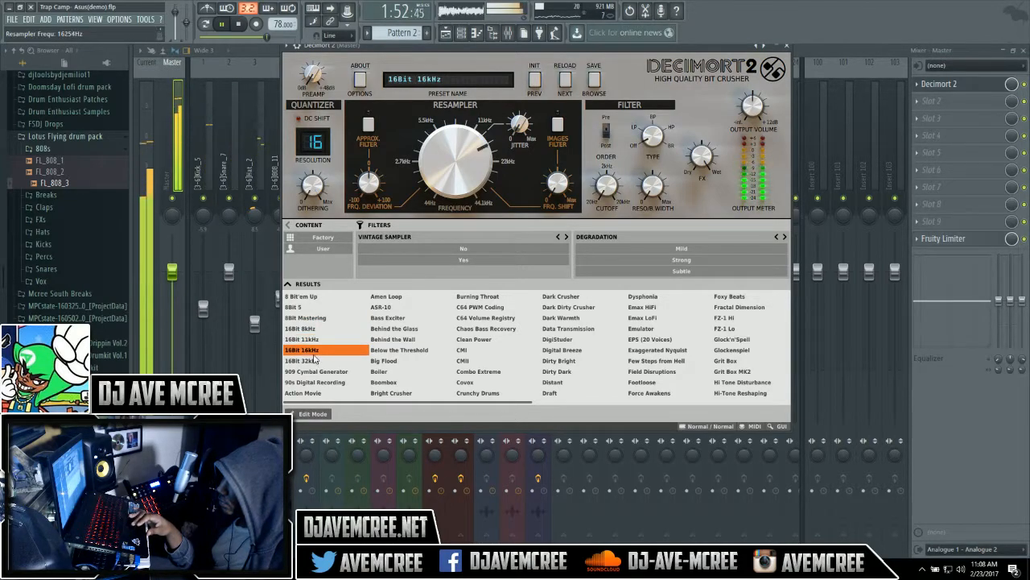
pyautogui.click(315, 361)
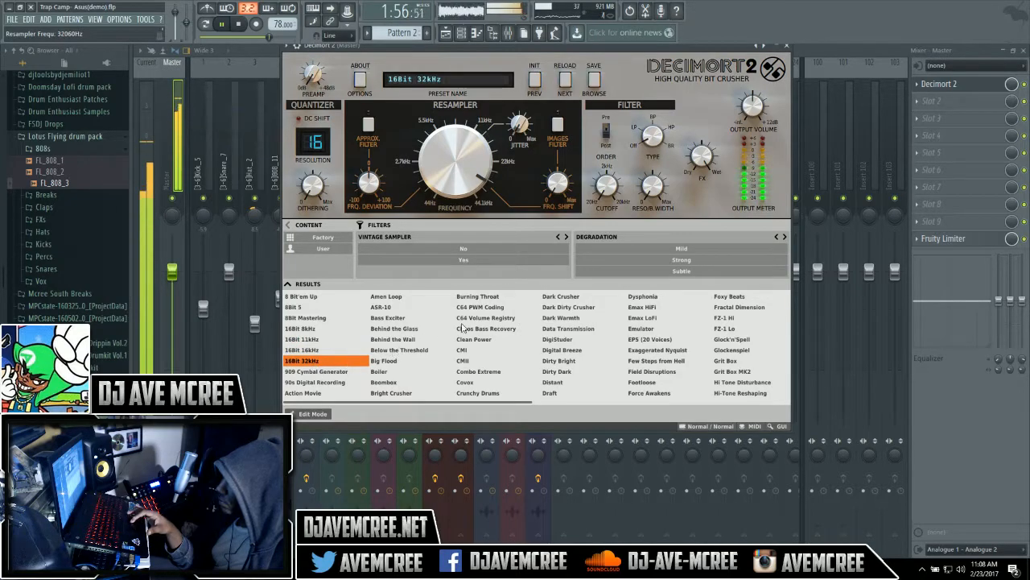
# - Audition the presets ASR-10, Glockenspiel, FZ-1 Hi and LoFi Playback, and load LoFix
pyautogui.click(421, 309)
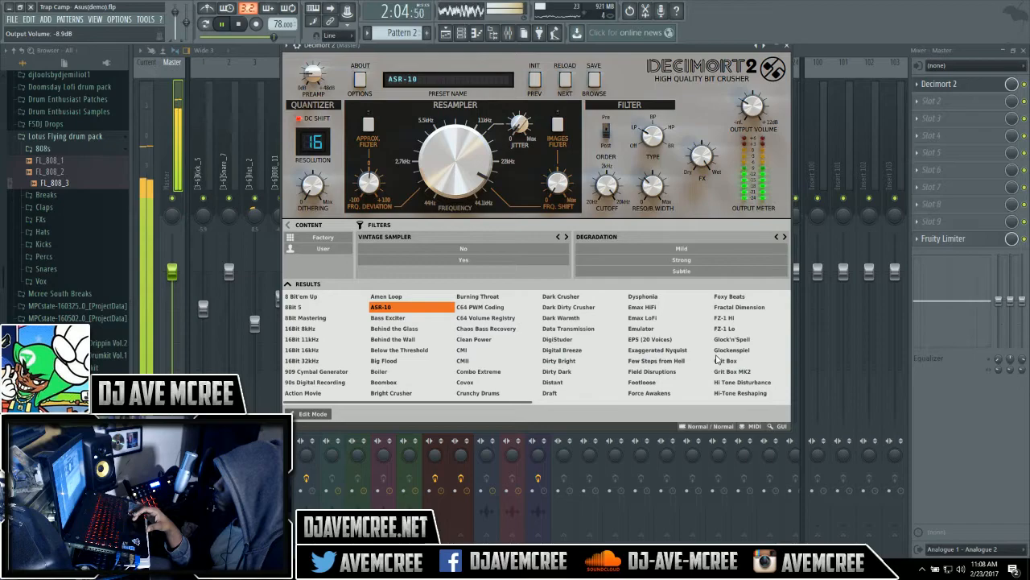
pyautogui.moveTo(523, 405); pyautogui.dragTo(591, 405)
pyautogui.click(596, 350)
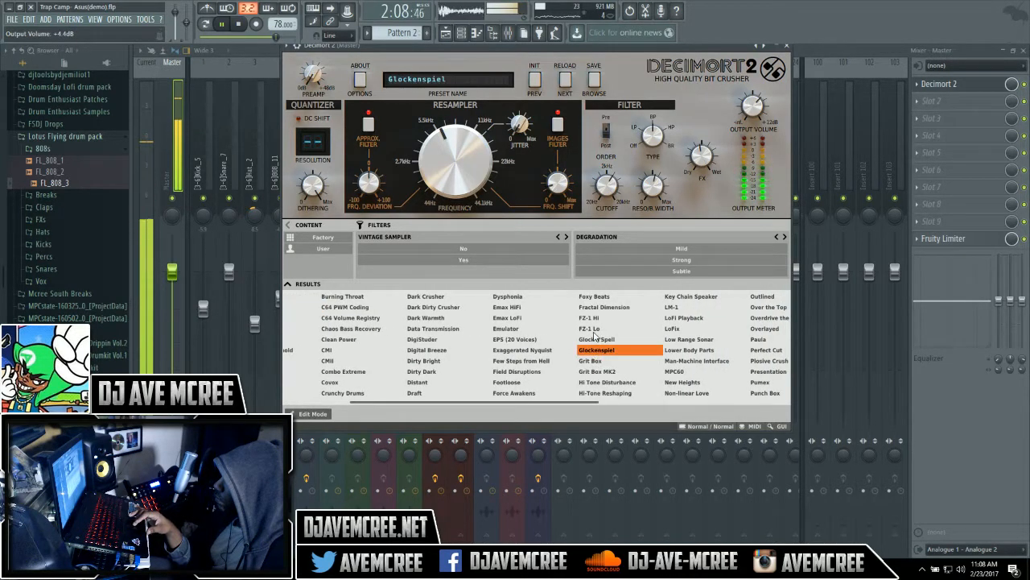
pyautogui.click(593, 319)
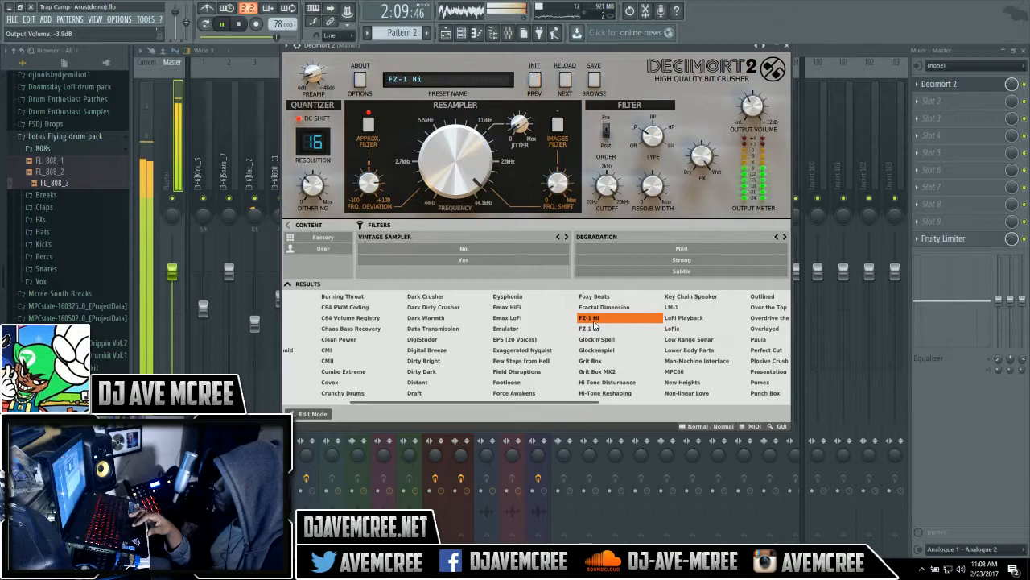
pyautogui.click(684, 319)
pyautogui.click(680, 330)
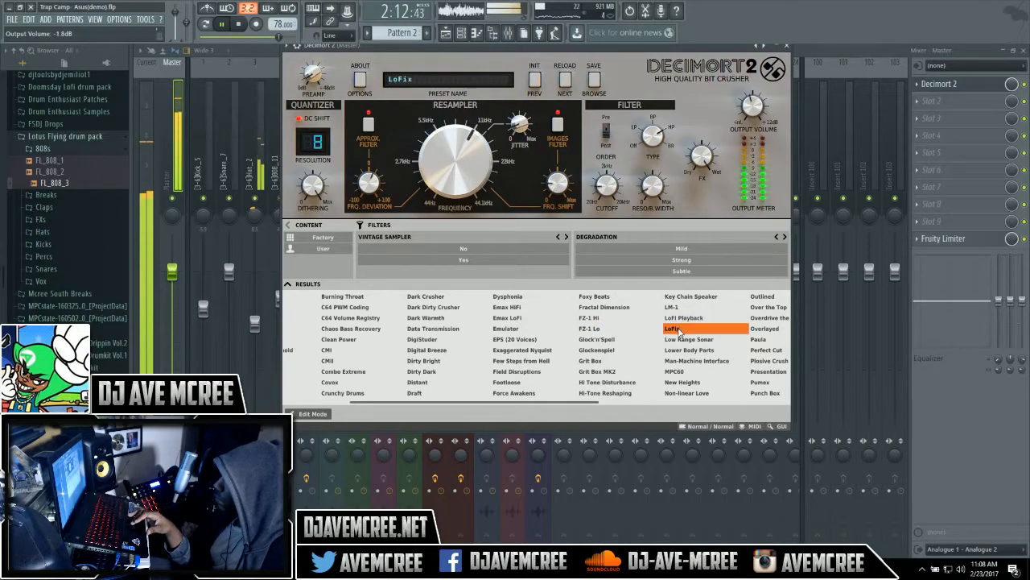
# - Audition the presets Low Range Sonar, Man-Machine Interface and MPC60, restarting playback on MPC60
pyautogui.click(680, 340)
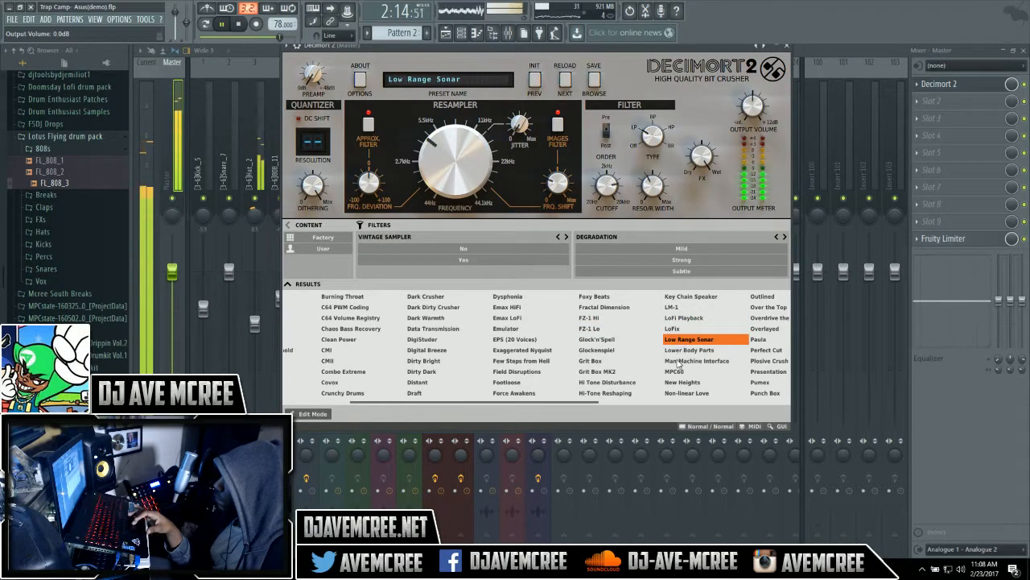
pyautogui.click(678, 364)
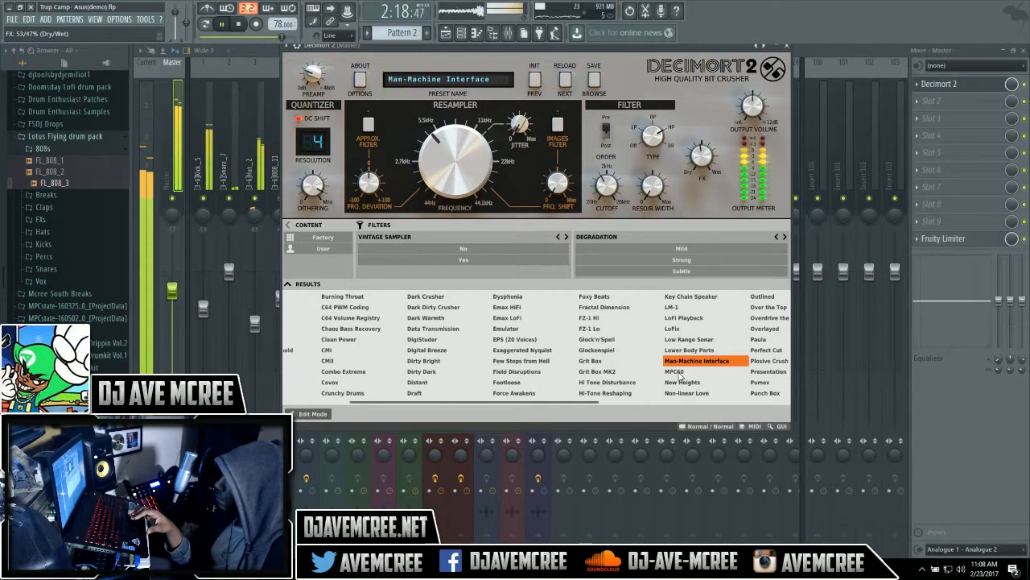
pyautogui.click(676, 371)
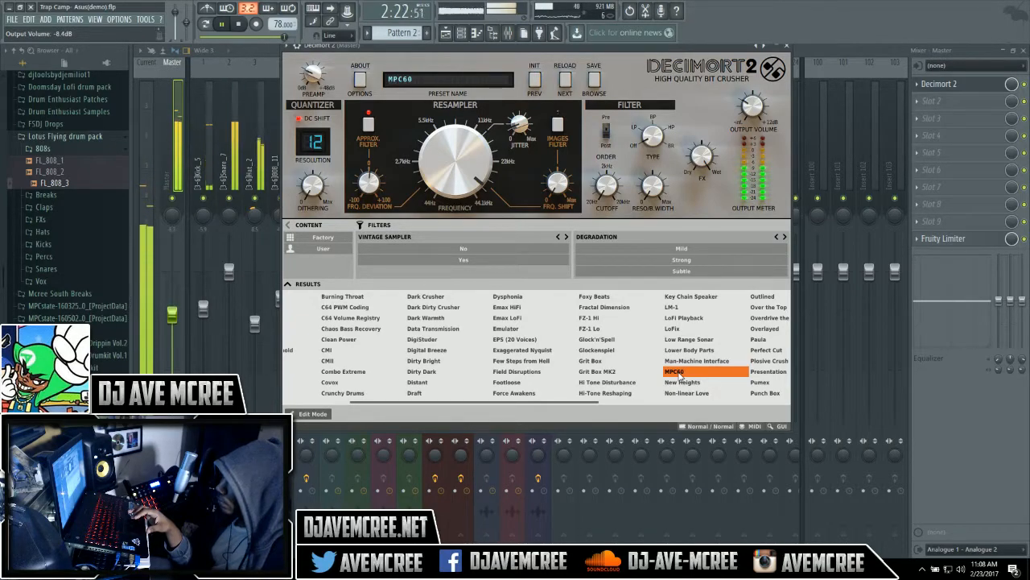
pyautogui.press('space')
pyautogui.press('space')
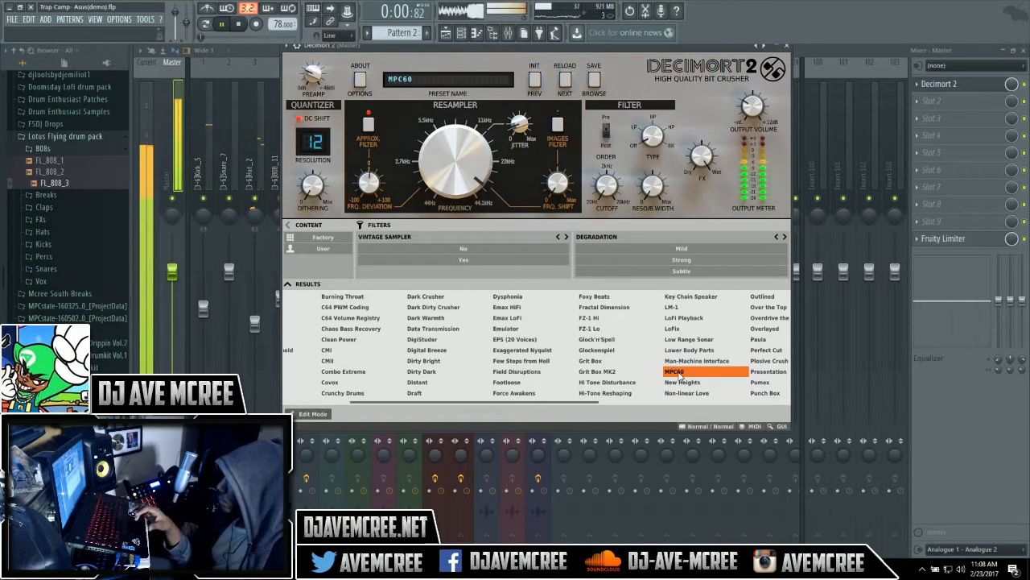
# - Audition the presets Hi Tone Disturbance, Field Disruptions, Footloose and Force Awakens, and stop playback
pyautogui.click(616, 383)
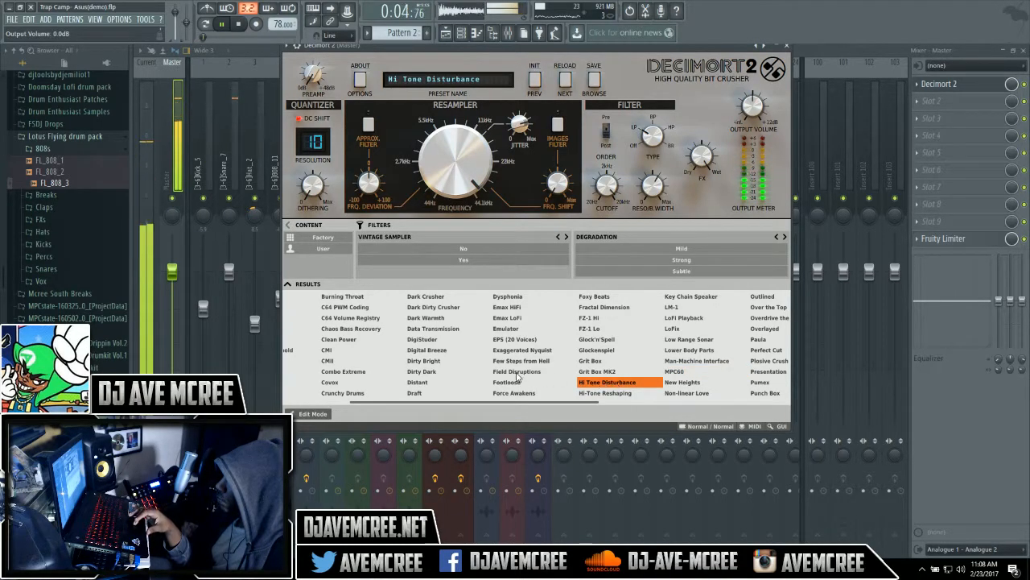
pyautogui.click(518, 372)
pyautogui.click(514, 384)
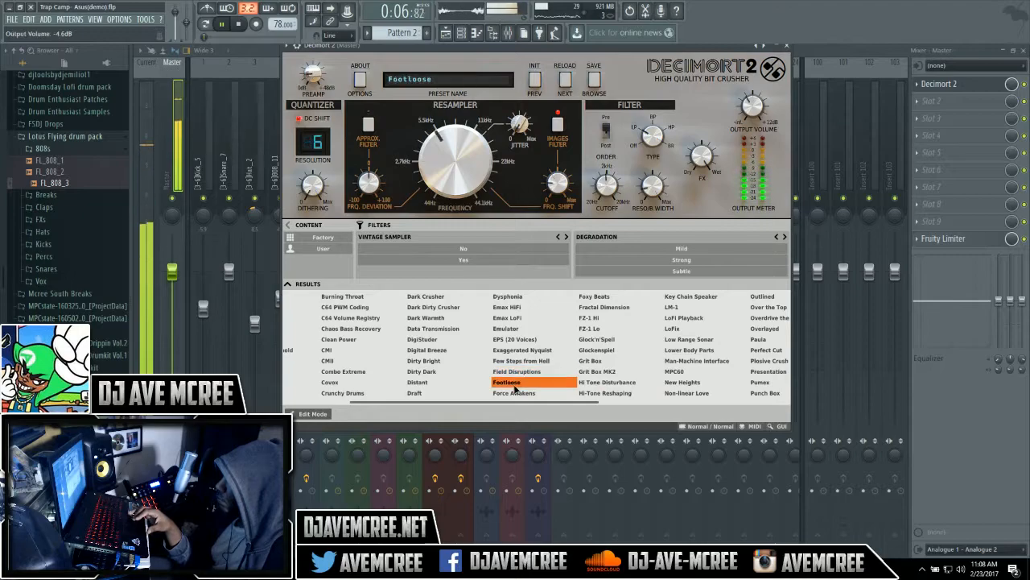
pyautogui.click(515, 394)
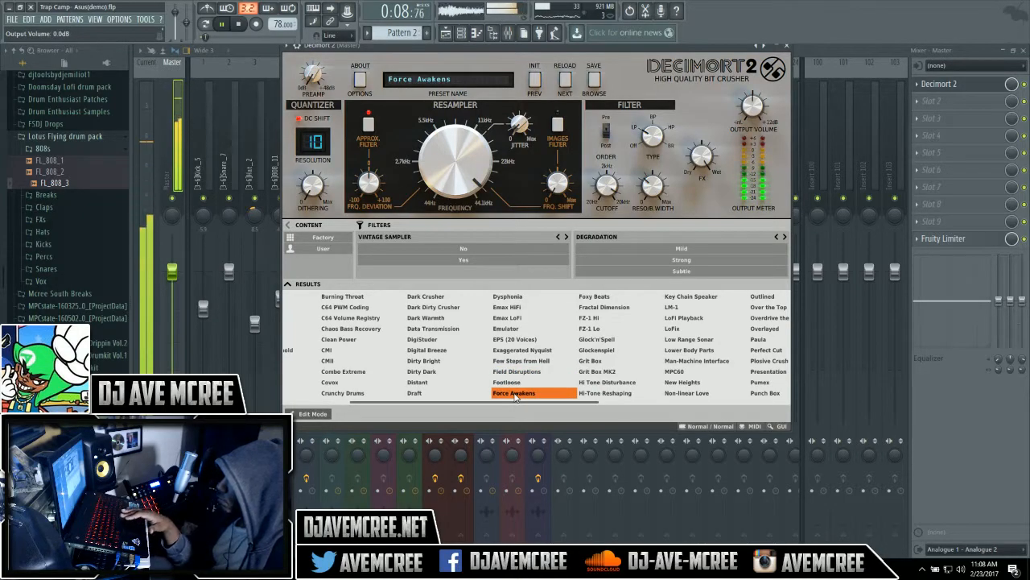
pyautogui.click(243, 25)
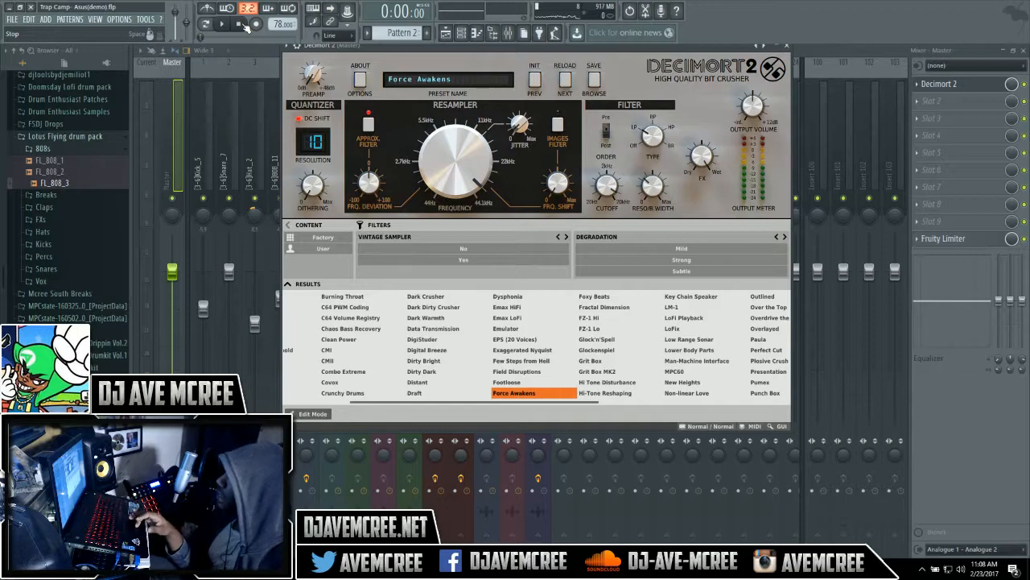
# - Move the Decimort 2 window clear of the toolbar, load the SP-1200 (12bit) preset and audition it on the beat
pyautogui.moveTo(389, 50); pyautogui.dragTo(392, 65)
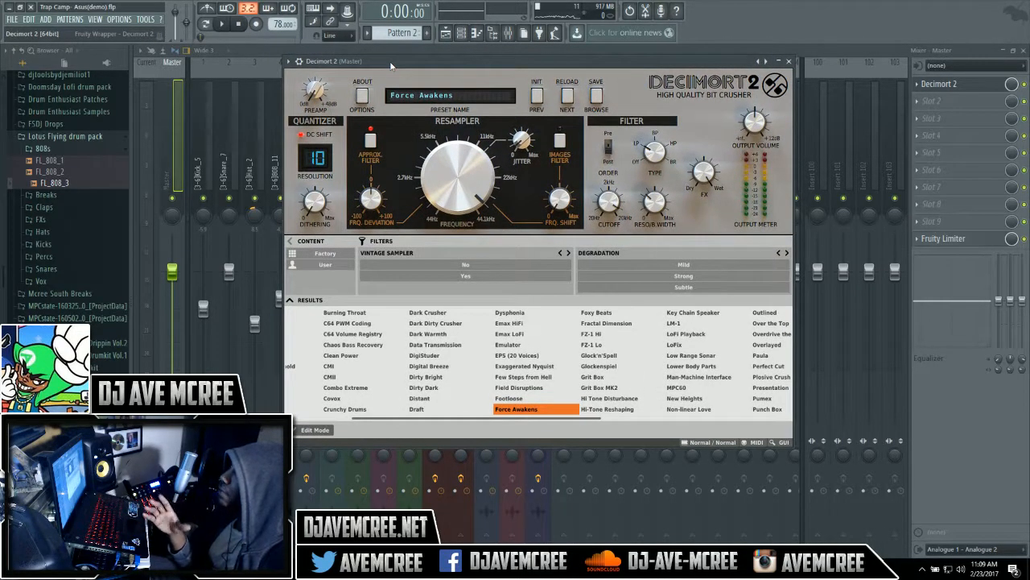
pyautogui.moveTo(392, 64); pyautogui.dragTo(423, 64)
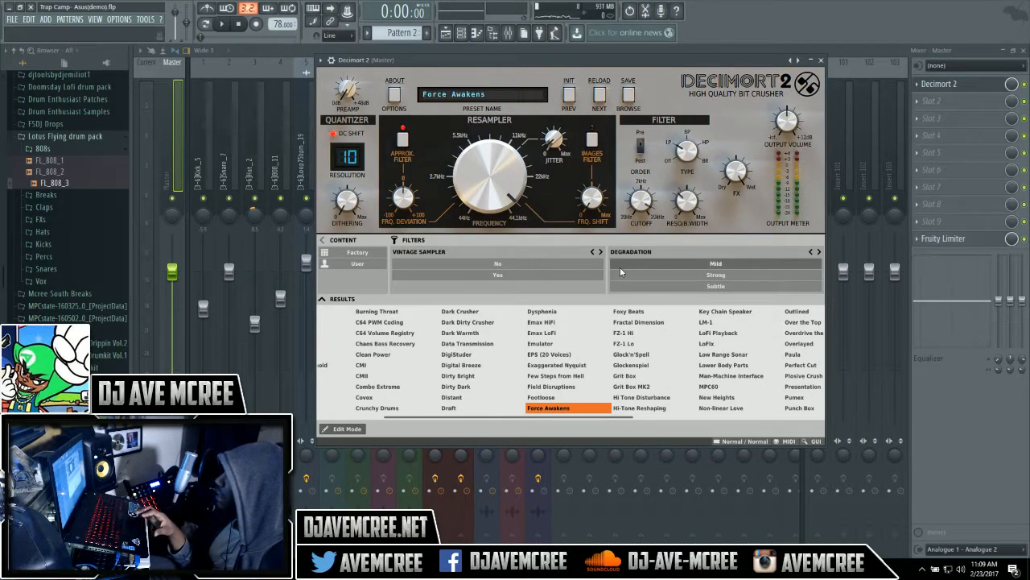
pyautogui.moveTo(508, 418); pyautogui.dragTo(662, 419)
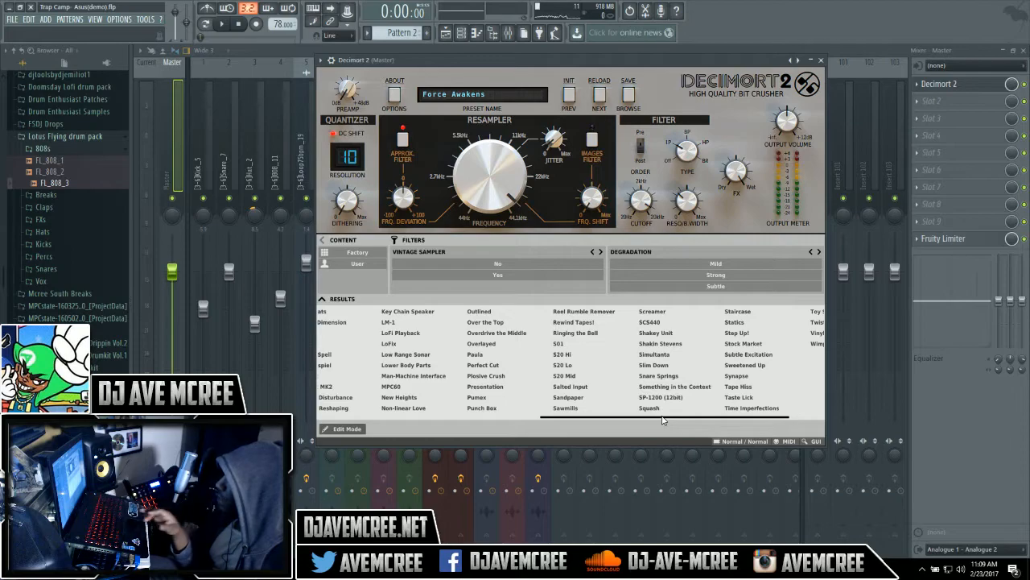
pyautogui.click(668, 398)
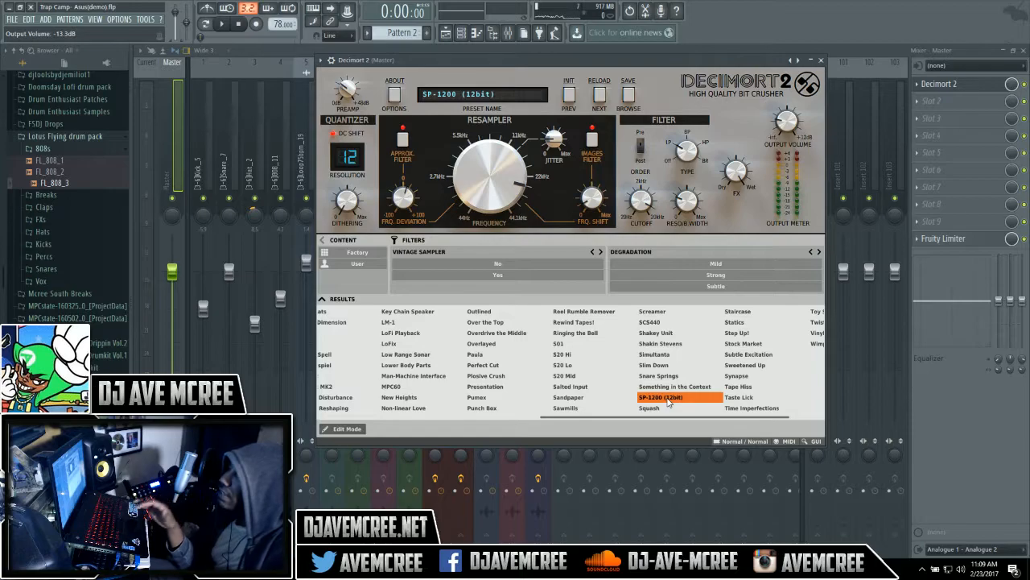
pyautogui.press('space')
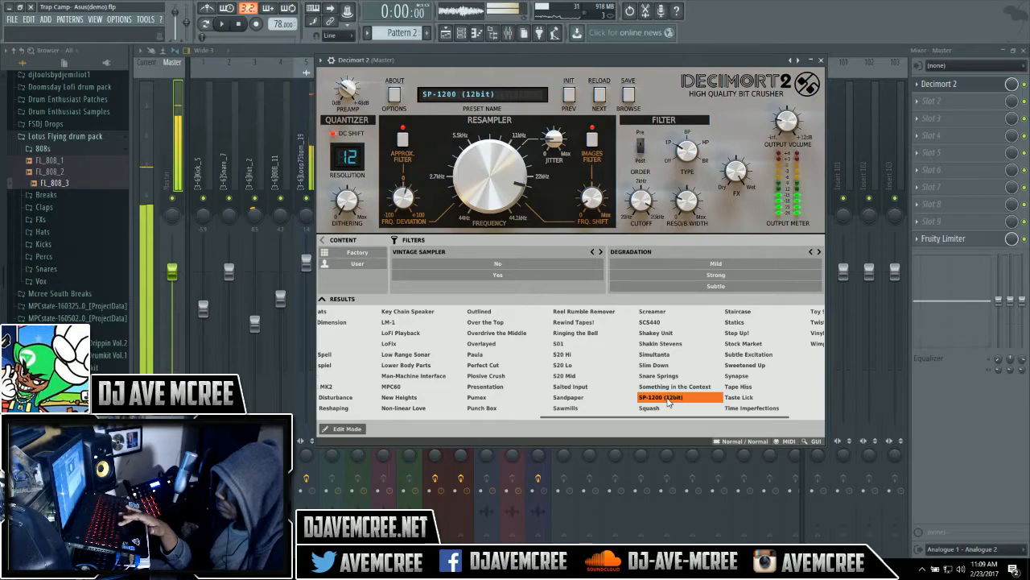
pyautogui.press('space')
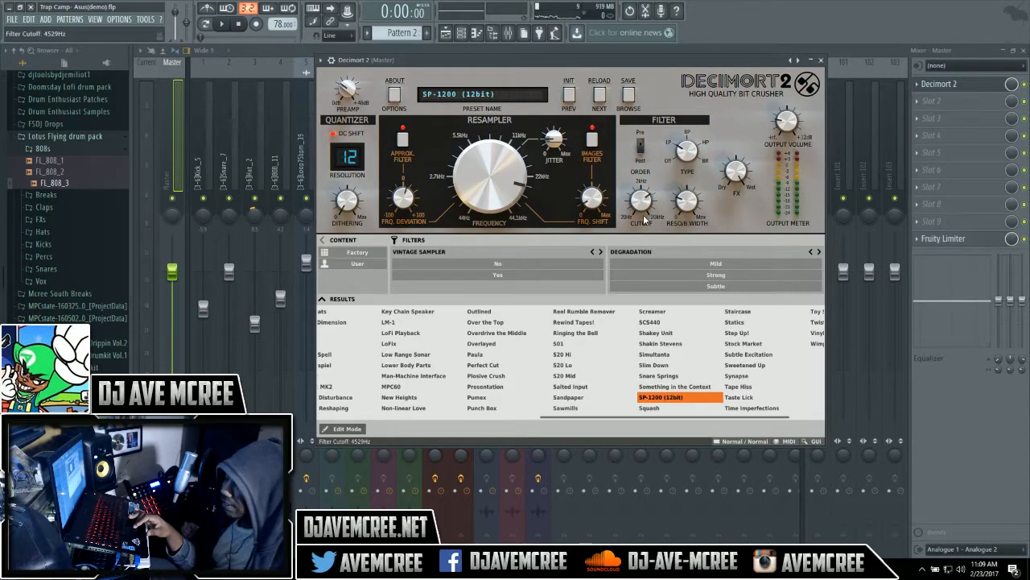
# - Set Decimort 2's Filter Cutoff to about 2205 Hz and play the beat to hear it
pyautogui.moveTo(643, 206); pyautogui.dragTo(643, 224)
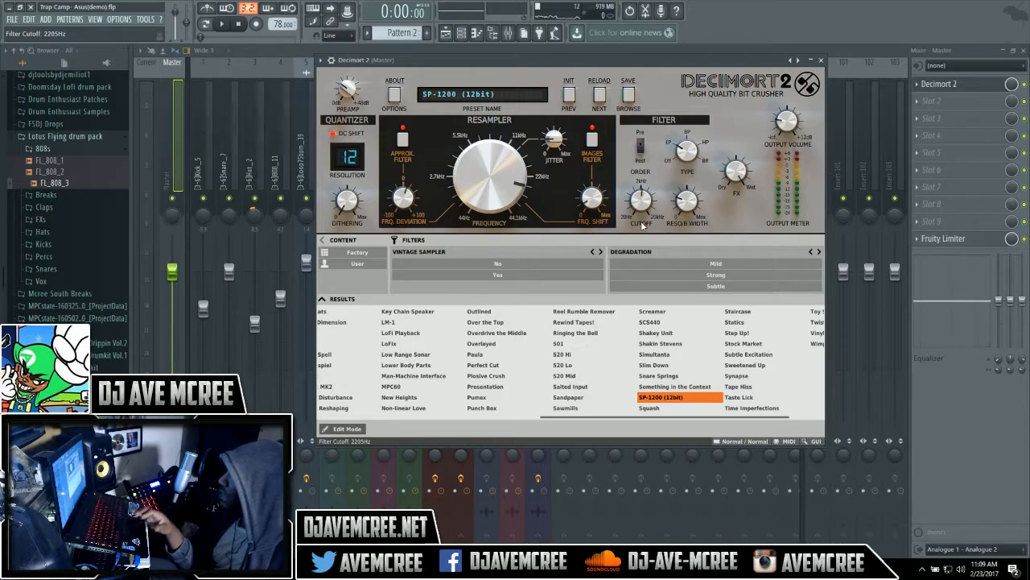
pyautogui.press('space')
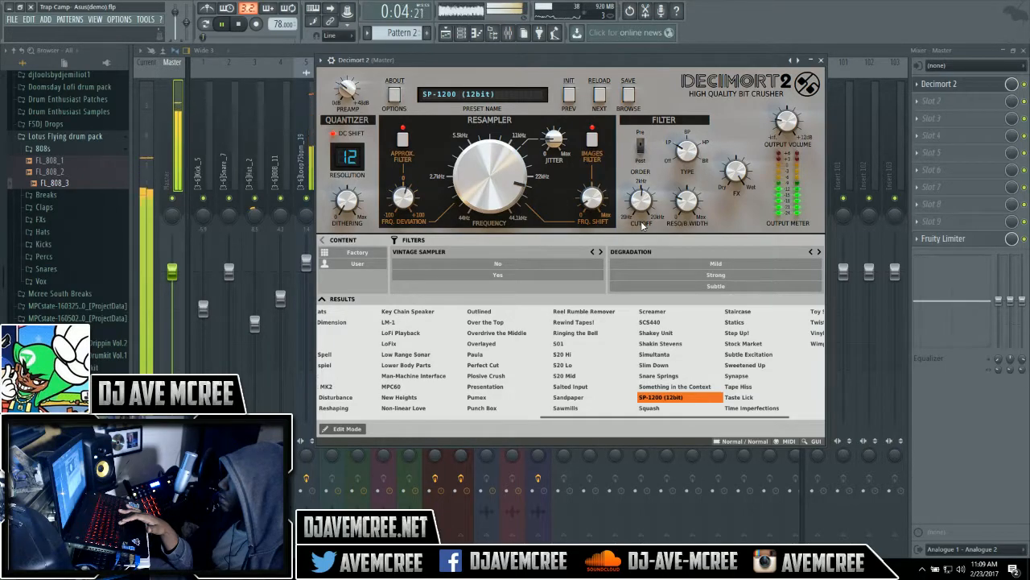
pyautogui.press('space')
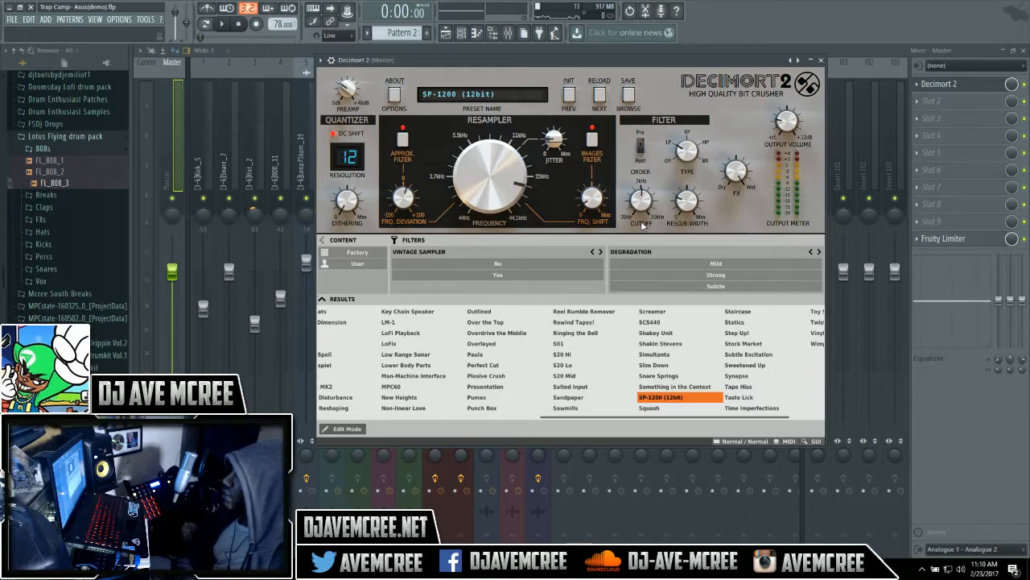
pyautogui.moveTo(633, 420); pyautogui.dragTo(413, 437)
pyautogui.click(397, 434)
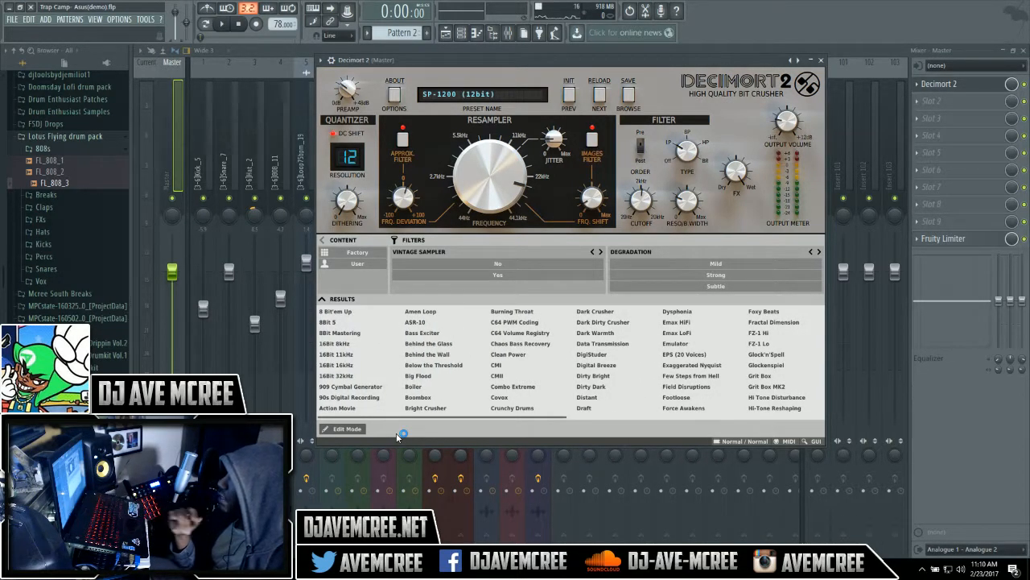